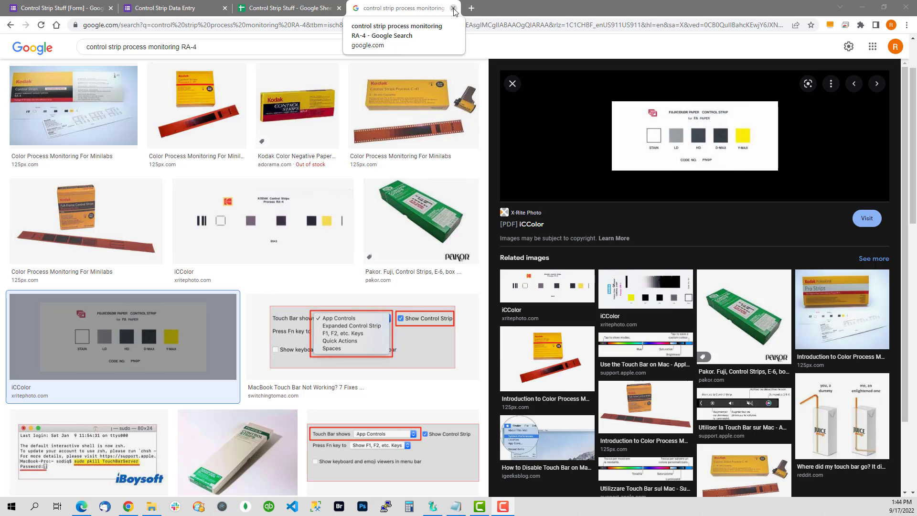
# Close the image search results and choose machine A as the Machine ID in the Control Strip Data Entry form.
pyautogui.click(453, 8)
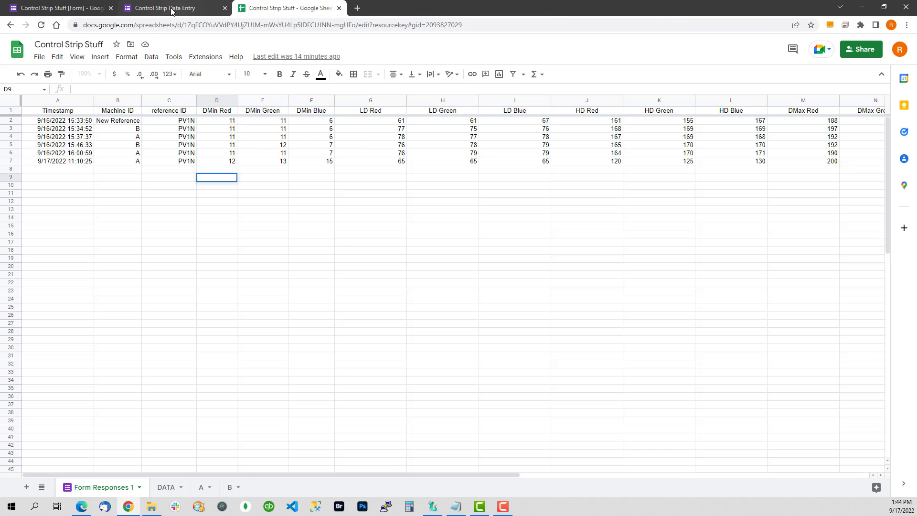
pyautogui.click(117, 7)
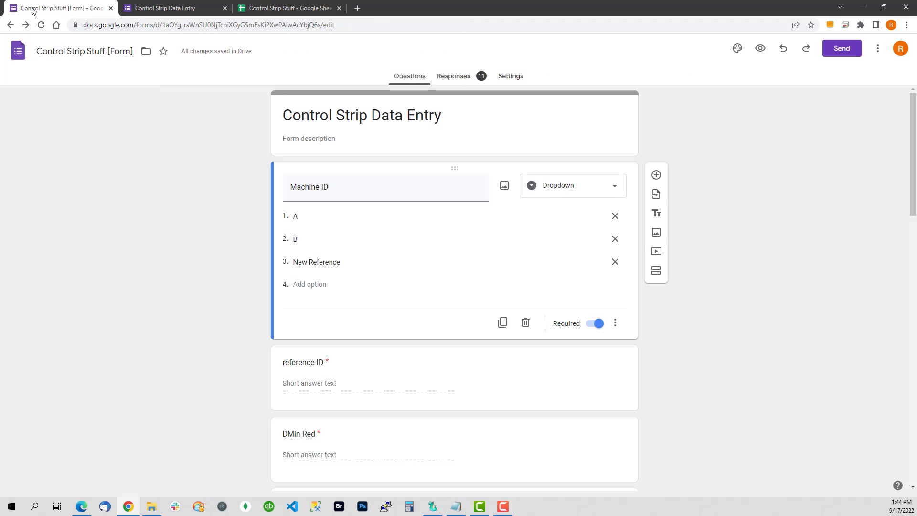
pyautogui.click(159, 8)
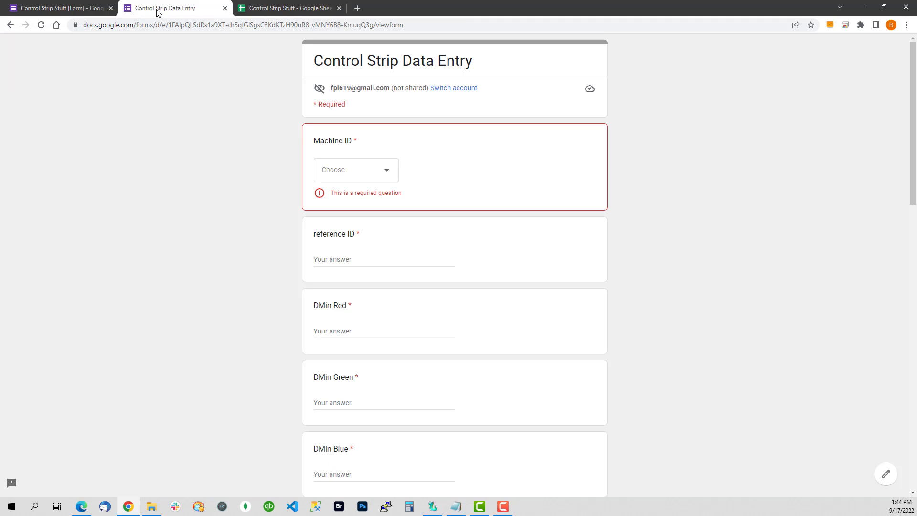
pyautogui.click(388, 173)
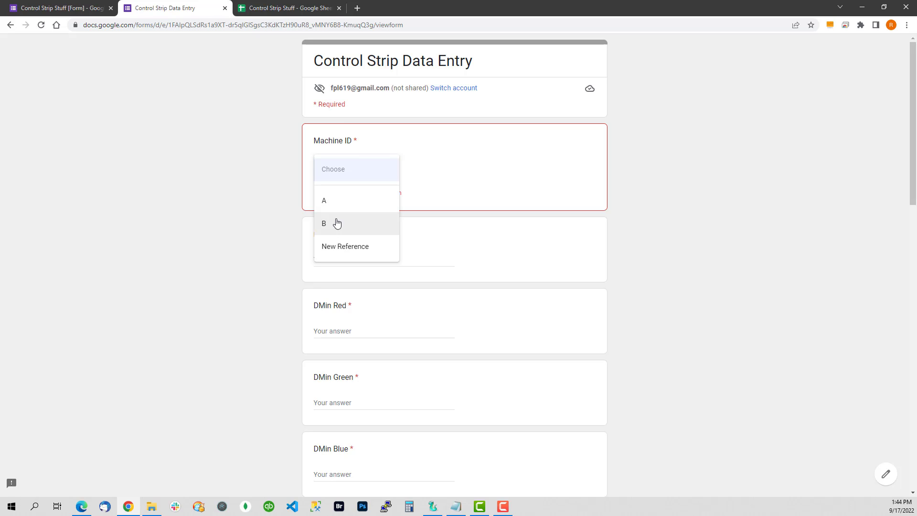
pyautogui.click(337, 202)
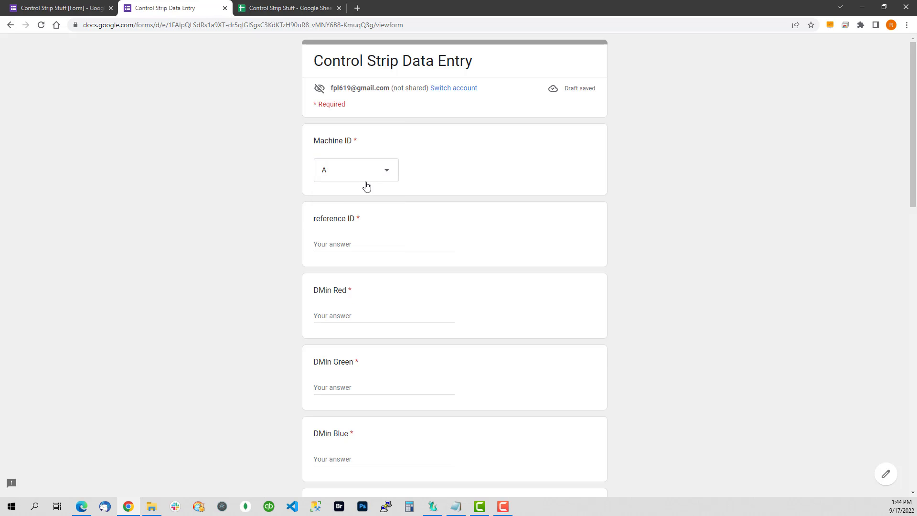
# Enter PV1N as the reference ID and check it against the earlier responses in the spreadsheet.
pyautogui.click(377, 244)
pyautogui.write('PV')
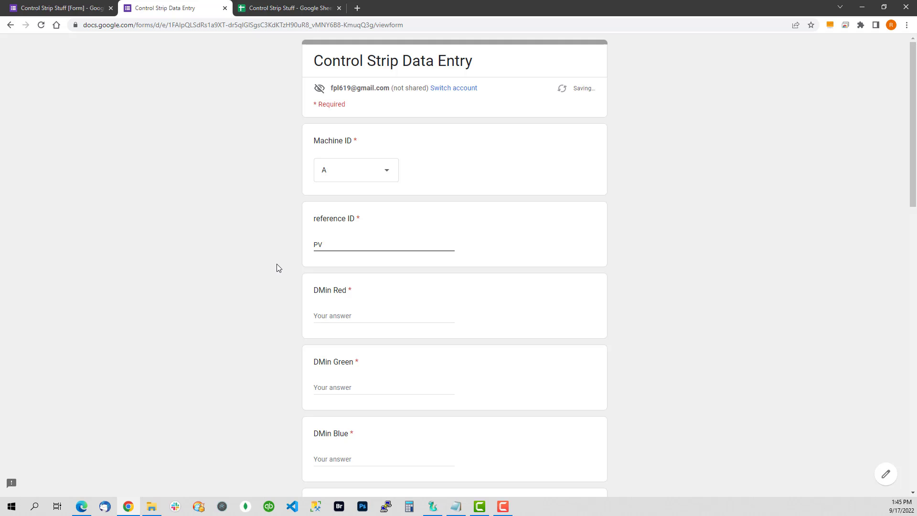
pyautogui.write('1N')
pyautogui.click(285, 9)
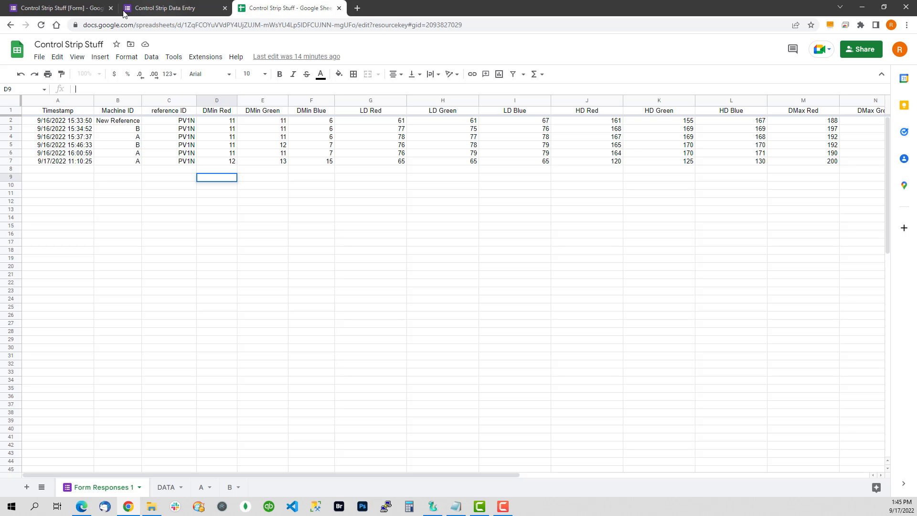
pyautogui.click(146, 9)
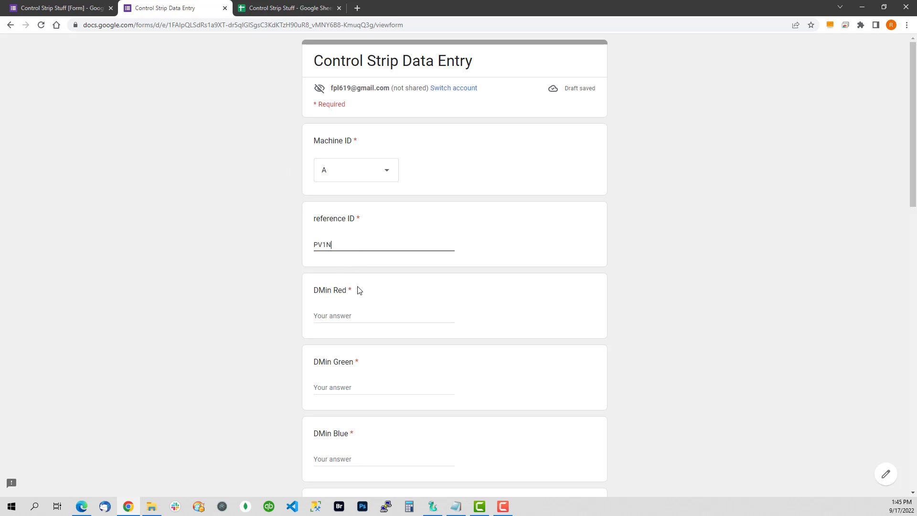
# Fill in DMin Red, DMin Green and DMin Blue with 11 each.
pyautogui.click(344, 315)
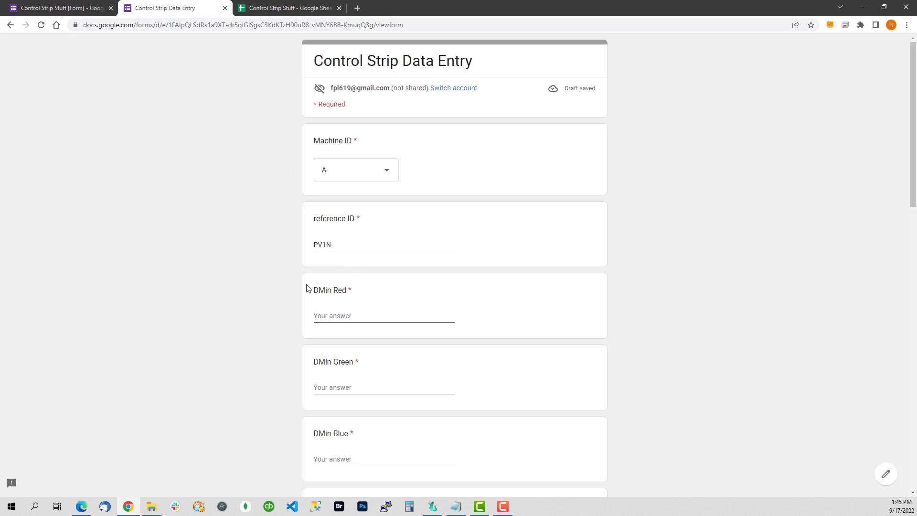
pyautogui.scroll(-3, 294, 282)
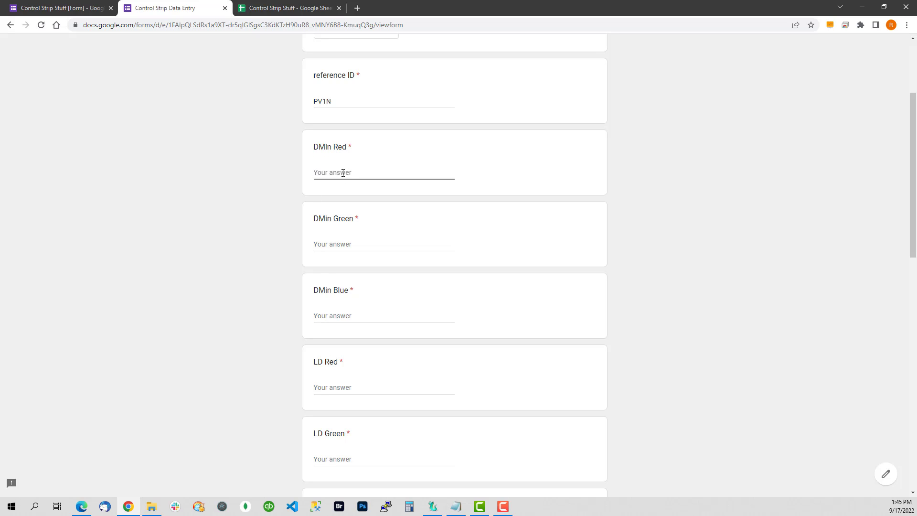
pyautogui.write('11')
pyautogui.press('Tab')
pyautogui.write('11')
pyautogui.press('Tab')
pyautogui.write('1')
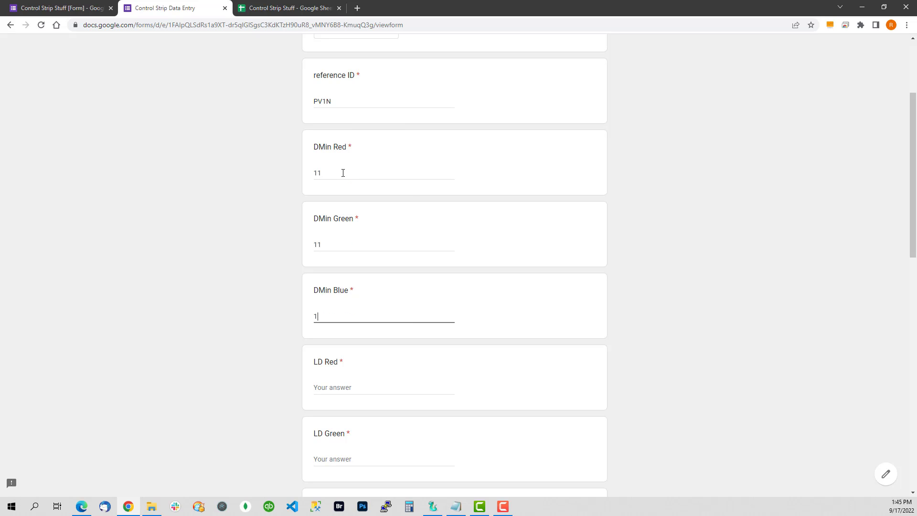
pyautogui.write('1')
pyautogui.press('Tab')
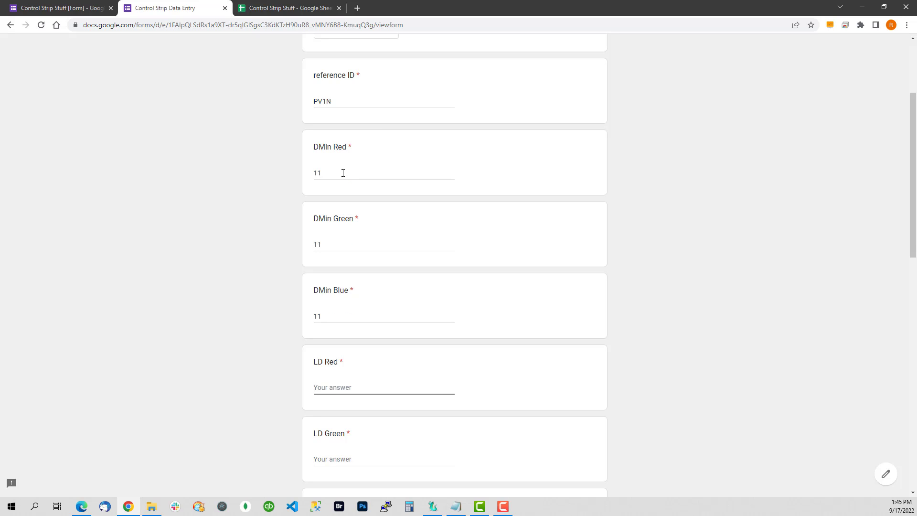
# Fill in LD Red, LD Green and LD Blue with 60 each.
pyautogui.write('60')
pyautogui.press('Tab')
pyautogui.write('60')
pyautogui.press('Tab')
pyautogui.write('60')
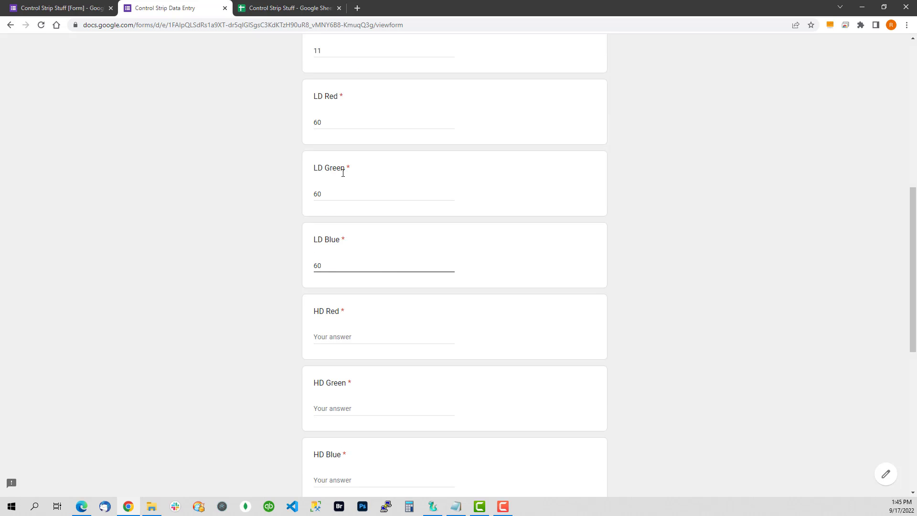
pyautogui.press('Tab')
# Fill in HD Red, HD Green and HD Blue with 120 each.
pyautogui.write('1')
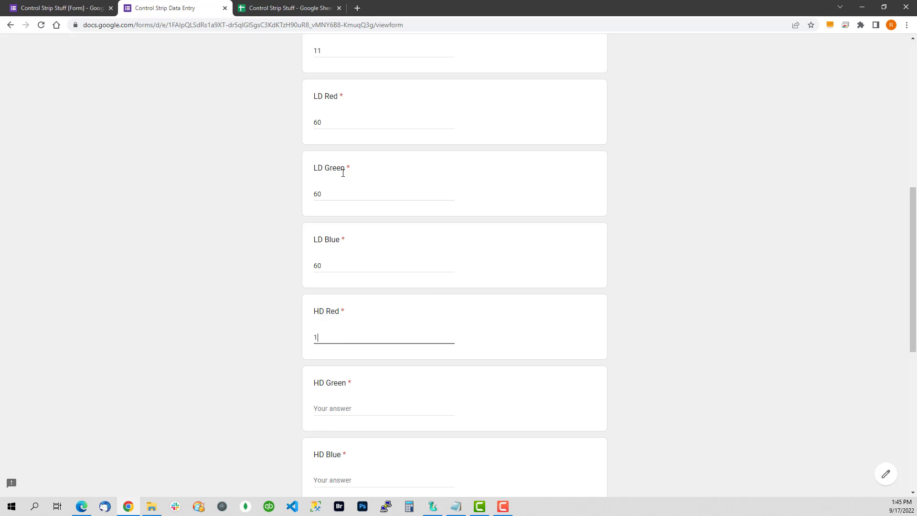
pyautogui.write('20')
pyautogui.press('Tab')
pyautogui.write('120')
pyautogui.press('Tab')
pyautogui.write('120')
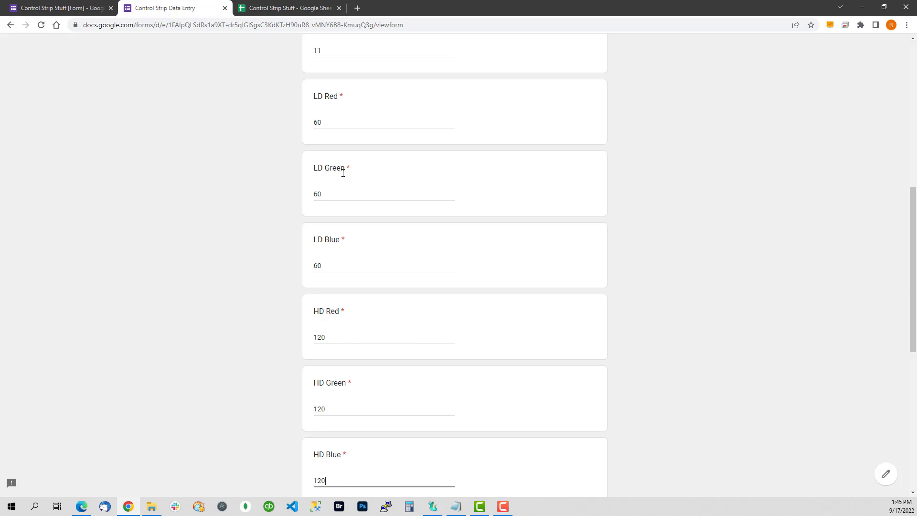
pyautogui.press('Tab')
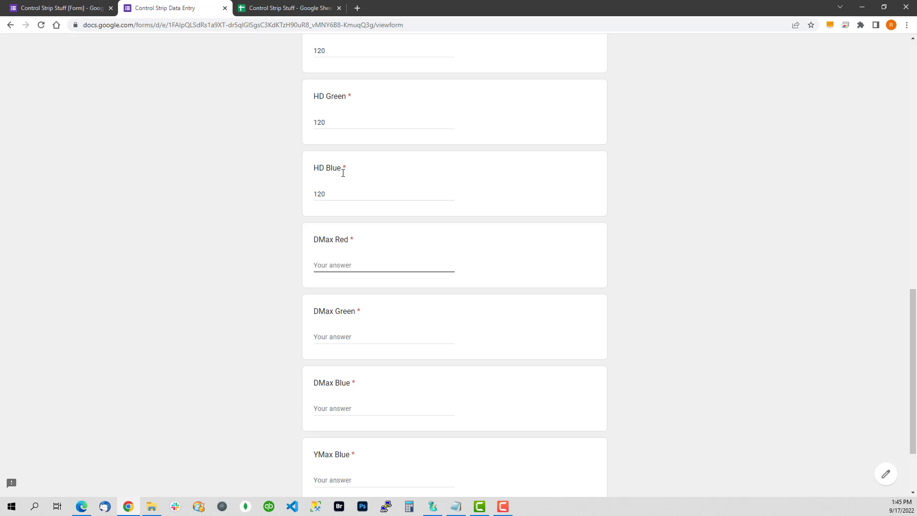
# Fill in DMax Red, DMax Green and DMax Blue with 200 each.
pyautogui.write('200')
pyautogui.press('Tab')
pyautogui.write('200')
pyautogui.press('Tab')
pyautogui.write('200')
pyautogui.press('Tab')
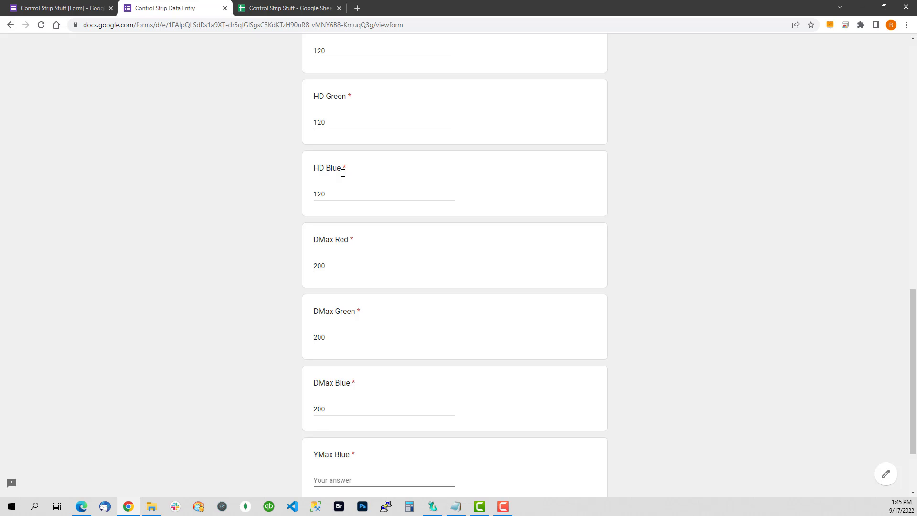
# Enter 18 for YMax Blue and submit the form response.
pyautogui.write('18')
pyautogui.press('Tab')
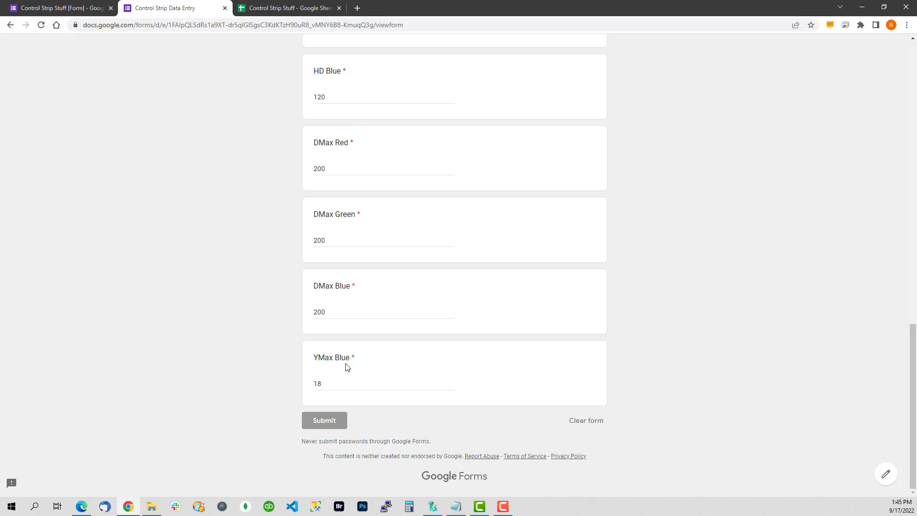
pyautogui.click(325, 420)
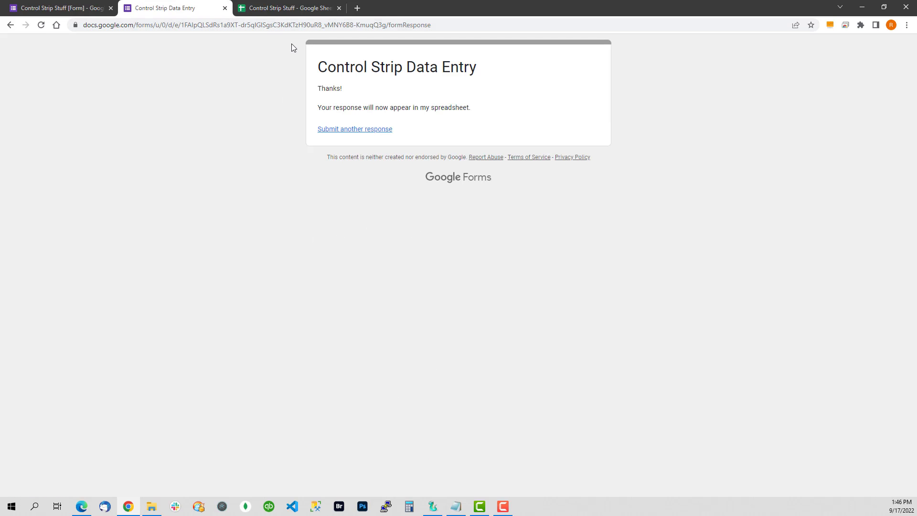
# Examine the newly submitted row in the Form Responses 1 sheet, including its Machine ID and reference ID.
pyautogui.click(281, 9)
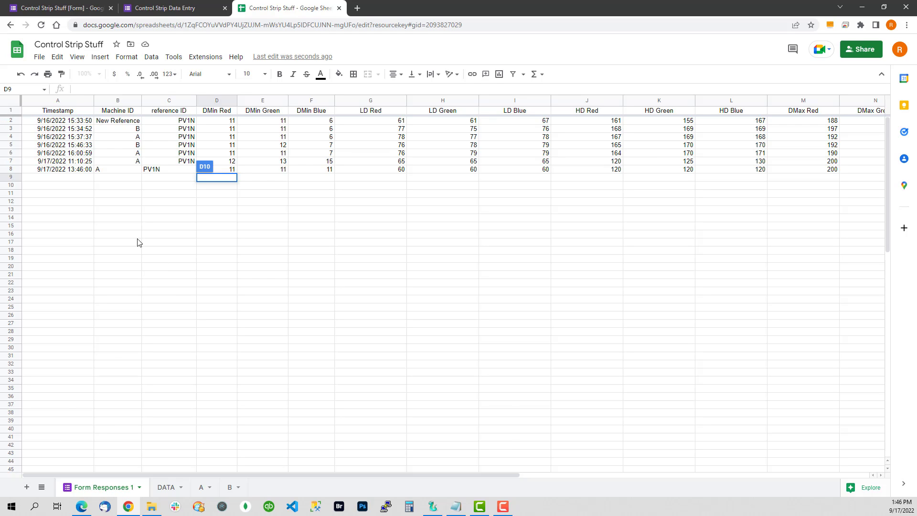
pyautogui.click(11, 169)
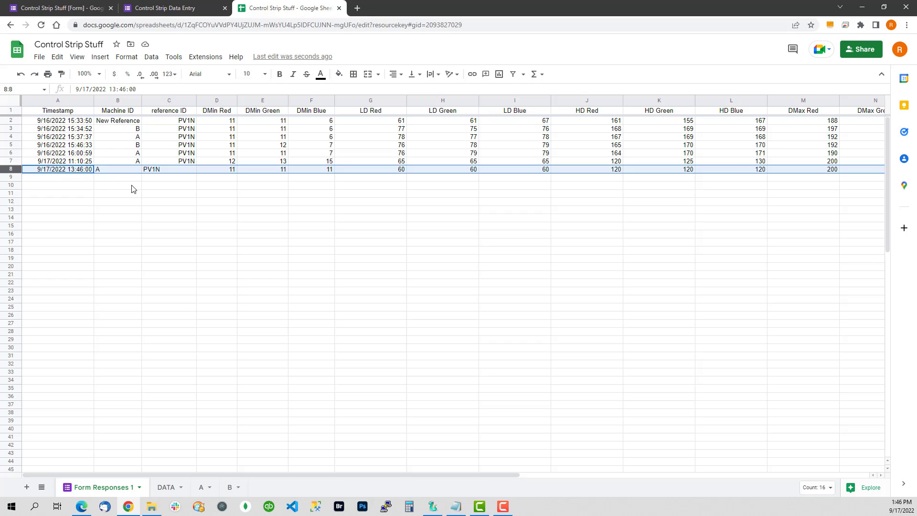
pyautogui.click(119, 170)
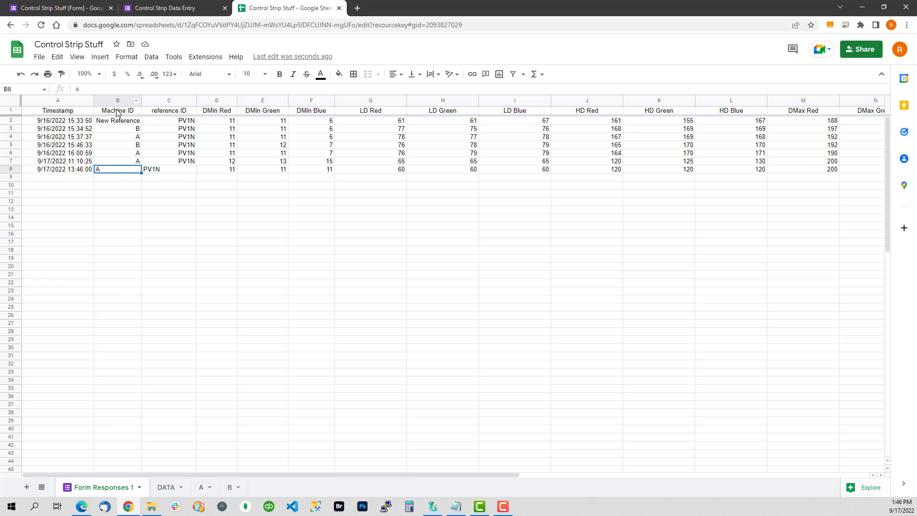
pyautogui.click(173, 171)
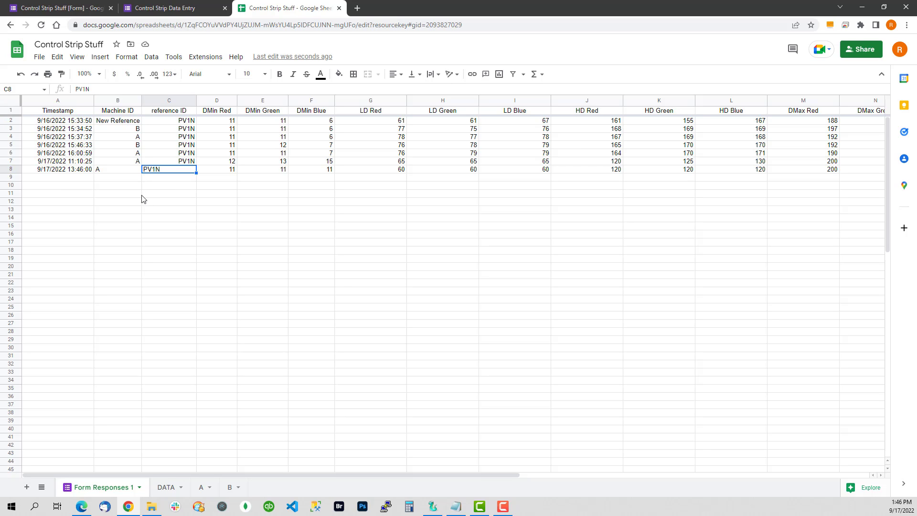
# Review the DATA sheet and compare the deviation values on the sheets for machines A and B with the raw form responses.
pyautogui.click(173, 492)
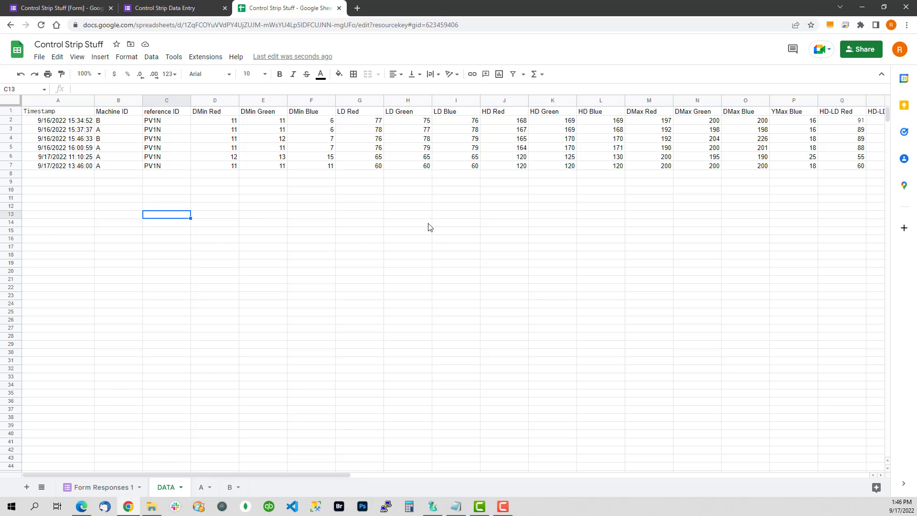
pyautogui.click(201, 492)
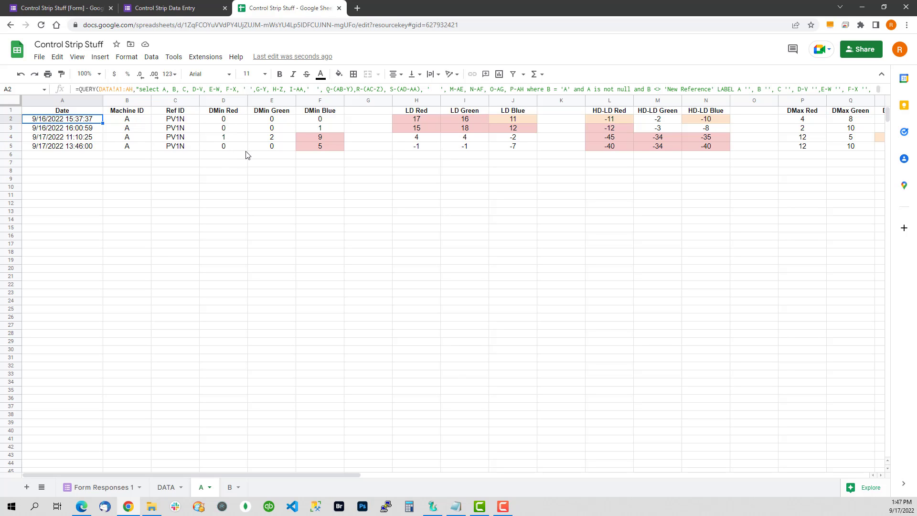
pyautogui.click(118, 492)
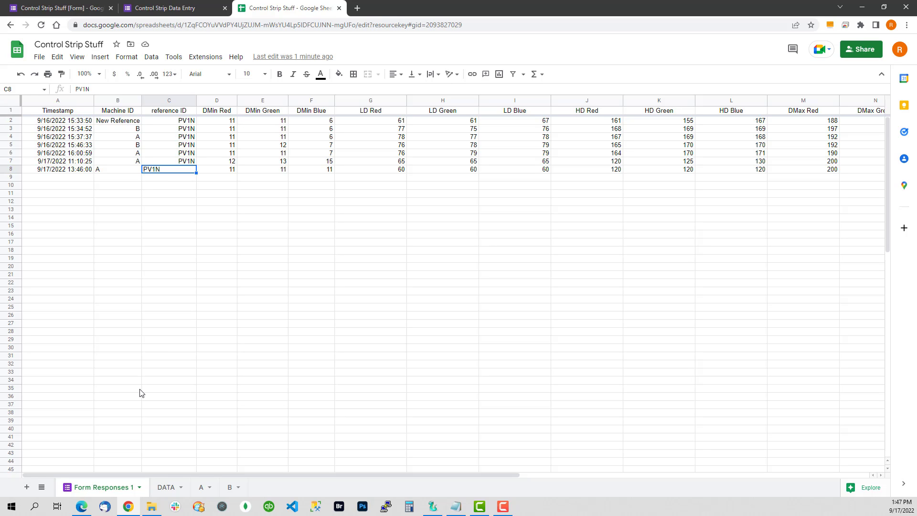
pyautogui.click(204, 488)
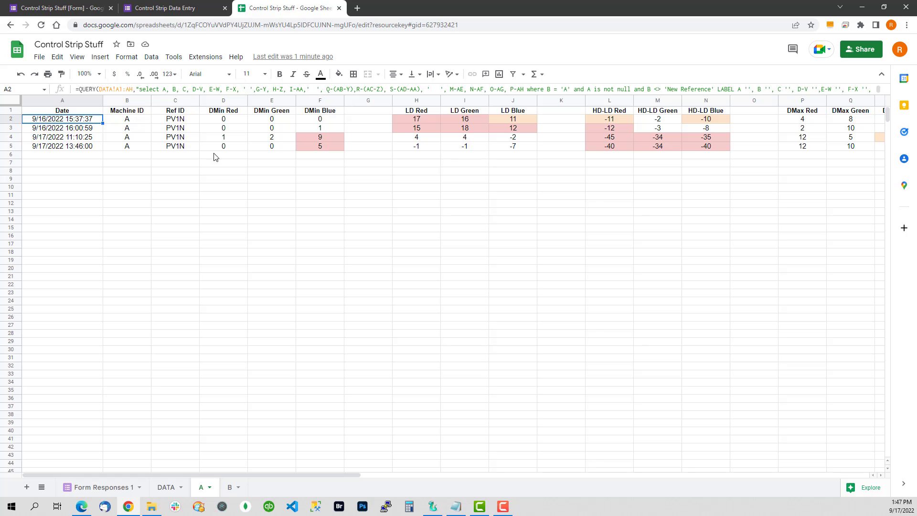
pyautogui.click(235, 489)
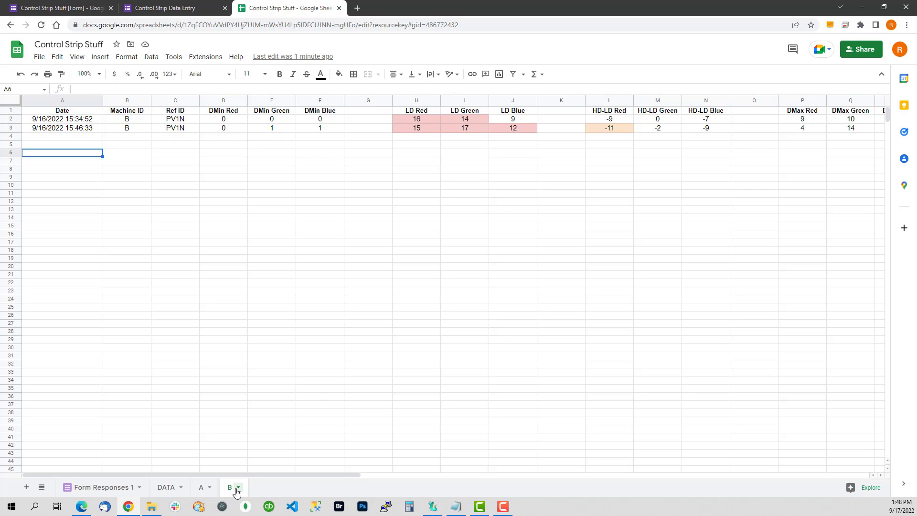
pyautogui.click(201, 488)
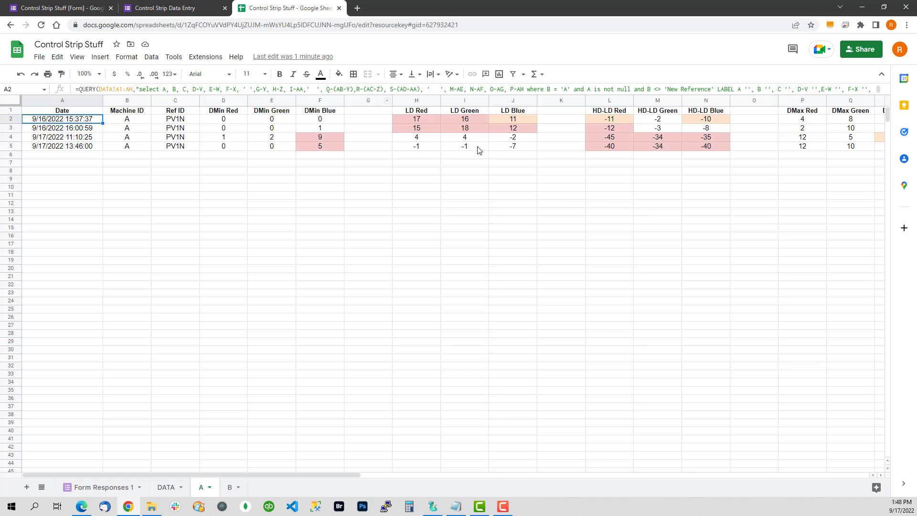
pyautogui.moveTo(240, 473); pyautogui.dragTo(276, 472)
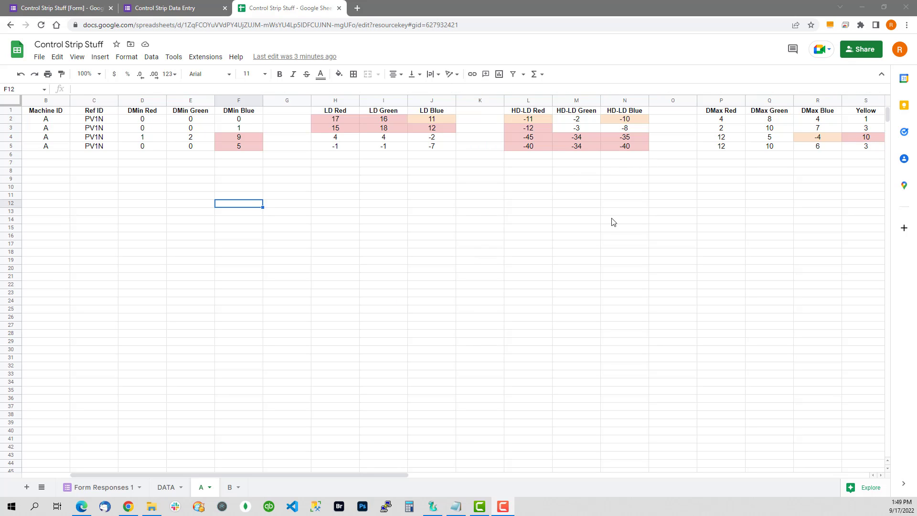
# Return to the Control Strip Data Entry form and start another blank response.
pyautogui.click(43, 8)
pyautogui.click(166, 14)
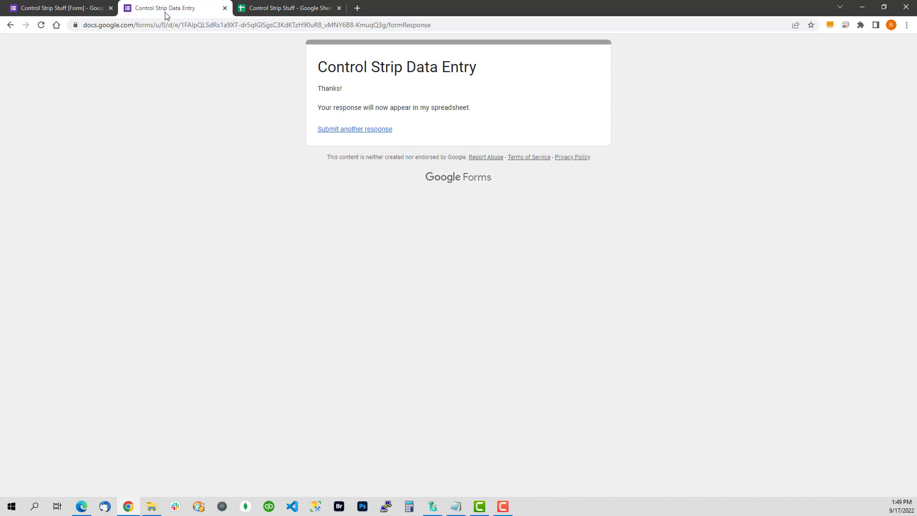
pyautogui.click(359, 130)
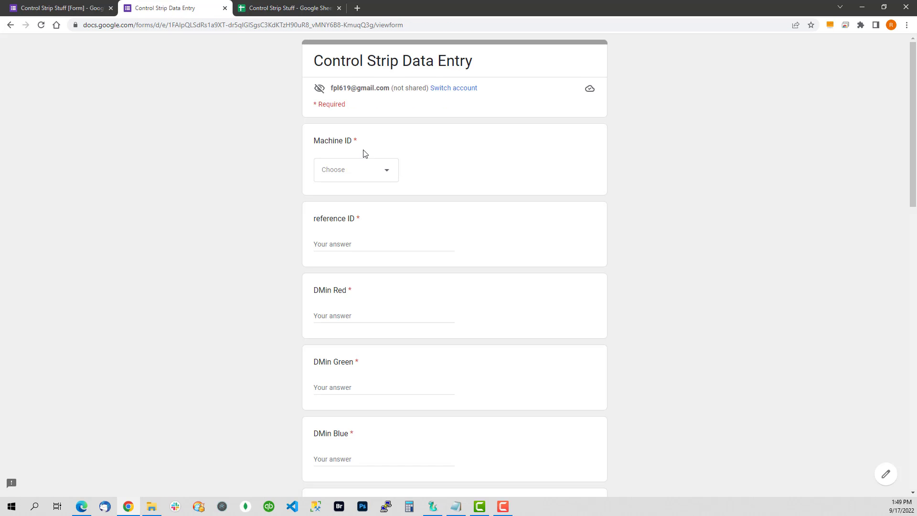
# In the form editor, add a fourth option to the Machine ID dropdown and remove it again.
pyautogui.click(33, 16)
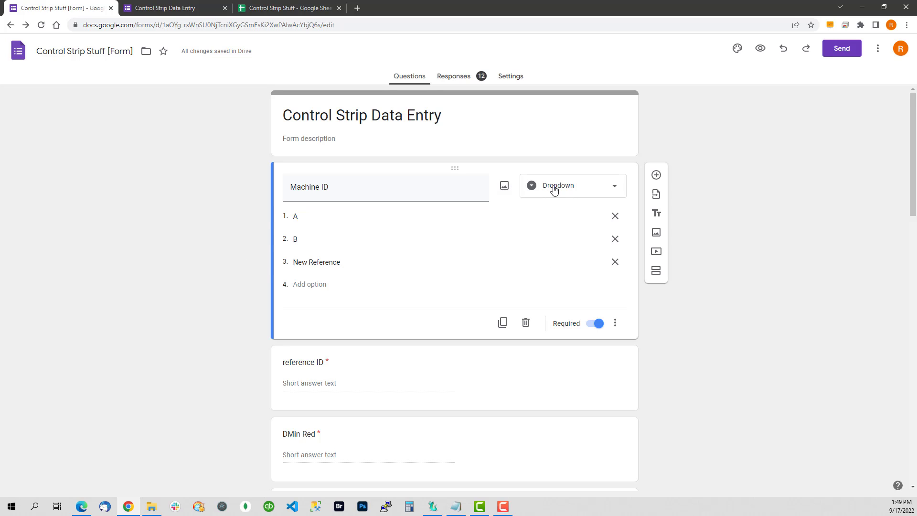
pyautogui.click(309, 286)
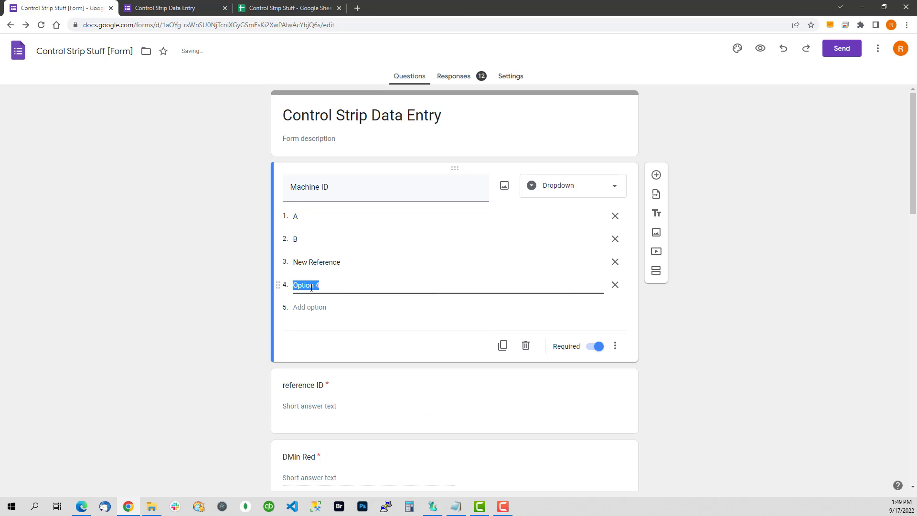
pyautogui.click(615, 285)
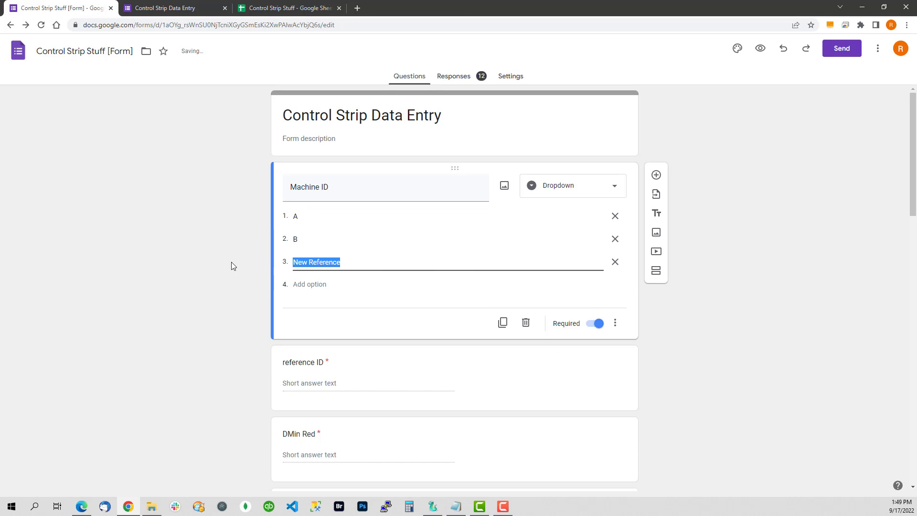
# Review the form's questions from the Machine ID dropdown and reference ID through to YMax Blue.
pyautogui.click(207, 264)
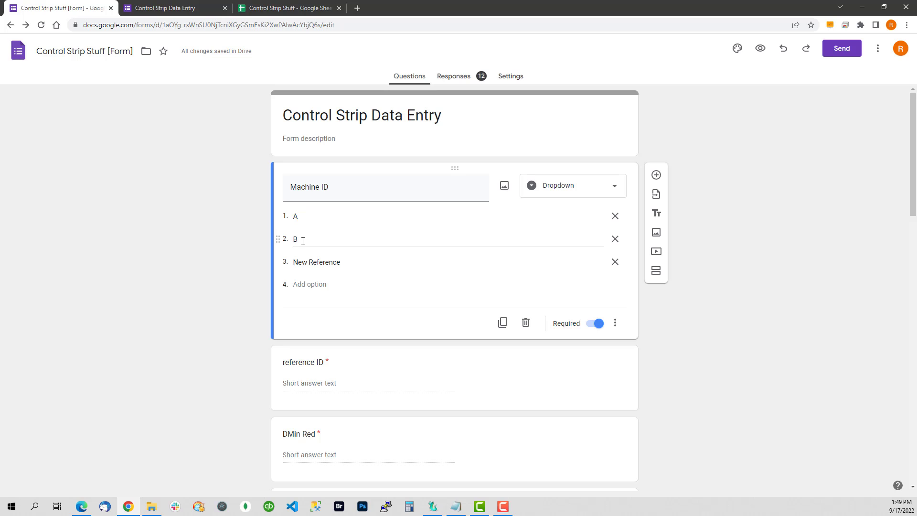
pyautogui.scroll(-4, 210, 297)
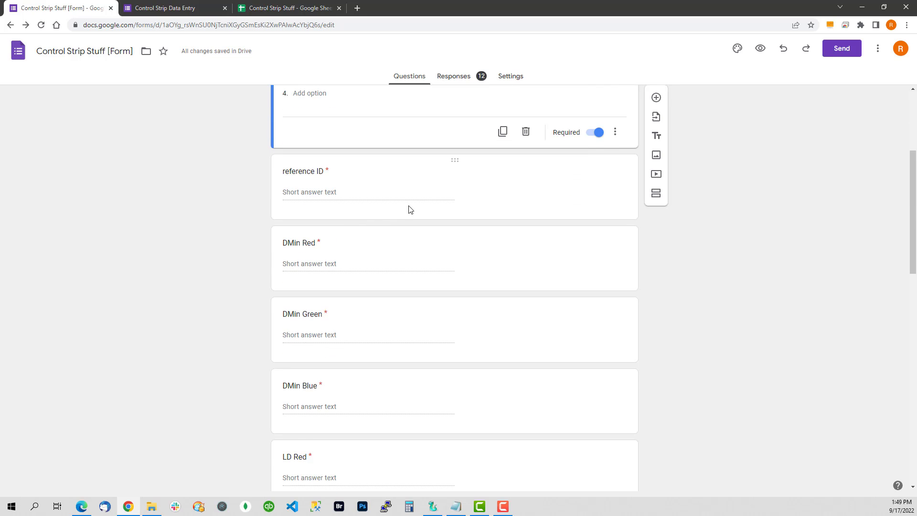
pyautogui.click(409, 209)
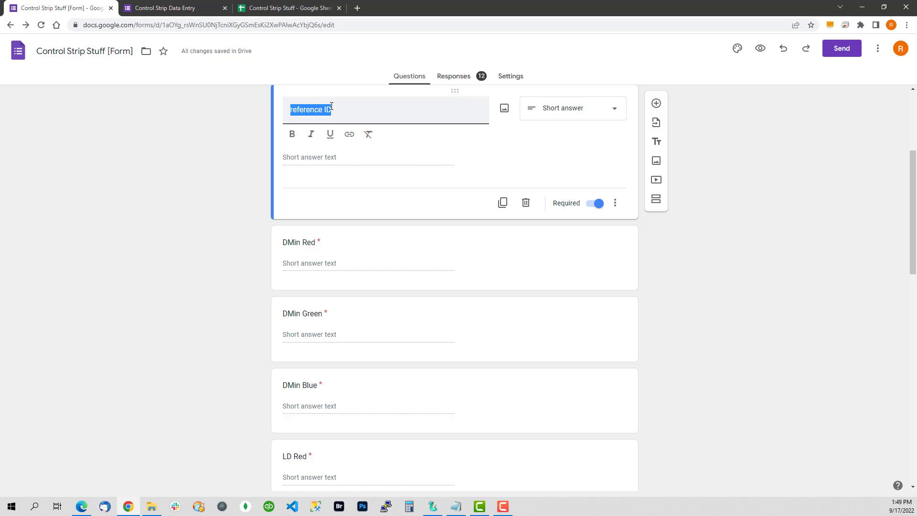
pyautogui.click(214, 185)
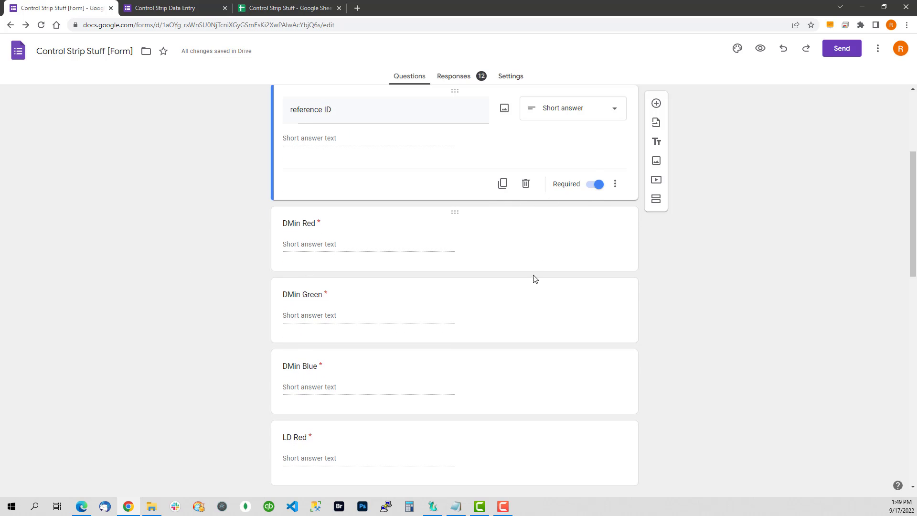
pyautogui.scroll(-10, 536, 279)
pyautogui.scroll(-3, 536, 280)
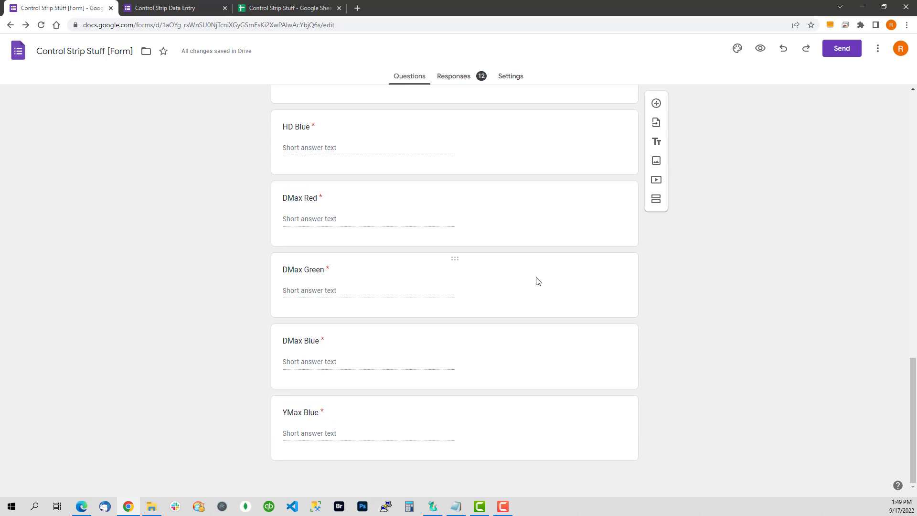
pyautogui.scroll(17, 536, 280)
pyautogui.scroll(1, 542, 273)
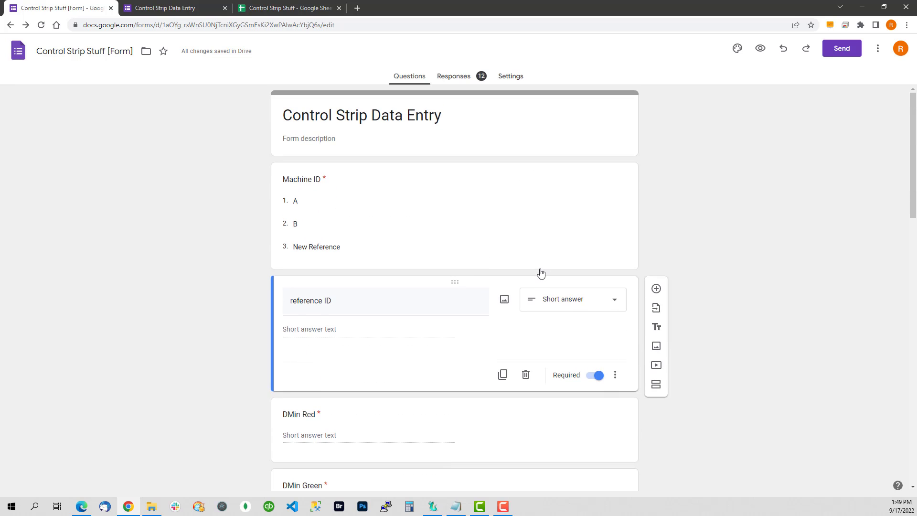
# Look over the form's settings and the collected responses grouped by question.
pyautogui.click(512, 77)
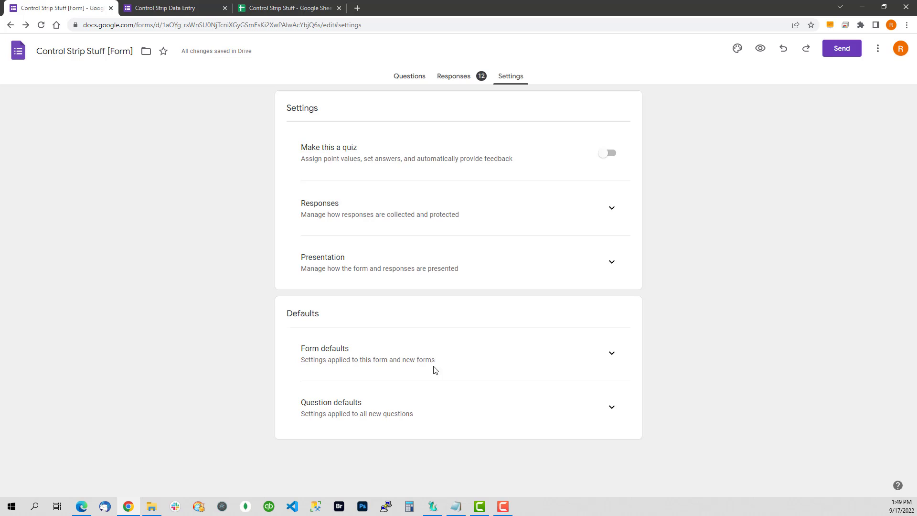
pyautogui.click(409, 77)
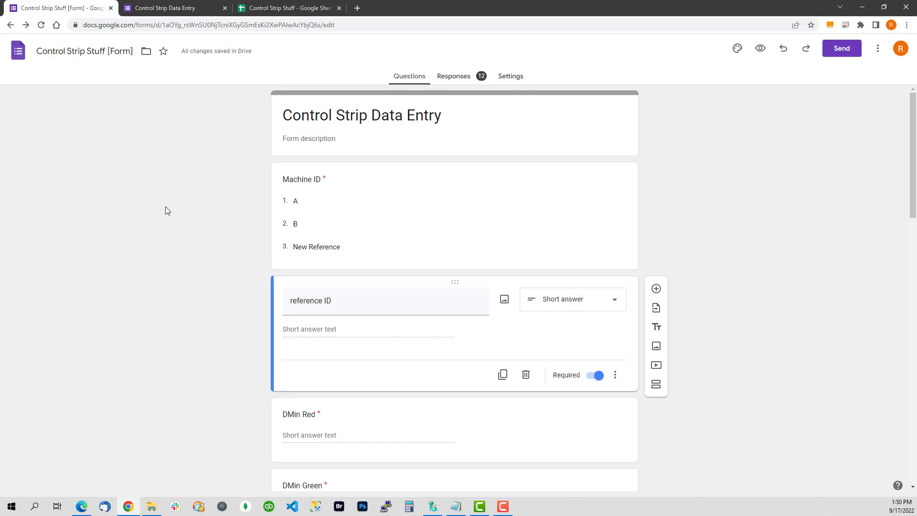
pyautogui.click(520, 79)
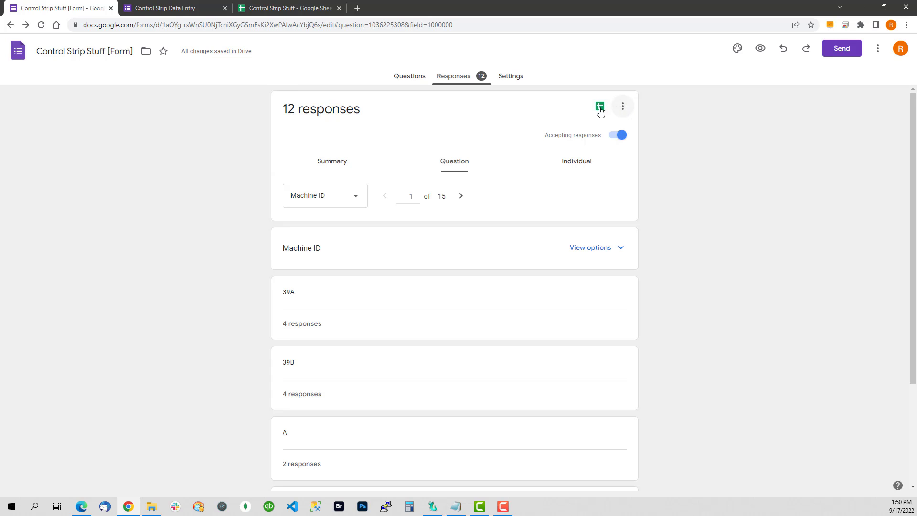
# In the Control Strip Stuff spreadsheet, examine the source sheet and range of the QUERY formula in cell A1 of the DATA sheet.
pyautogui.click(268, 8)
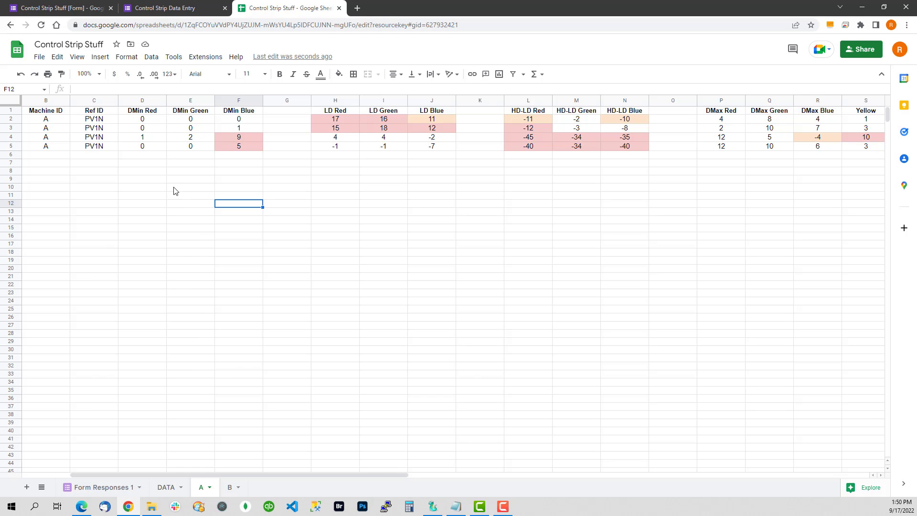
pyautogui.click(112, 489)
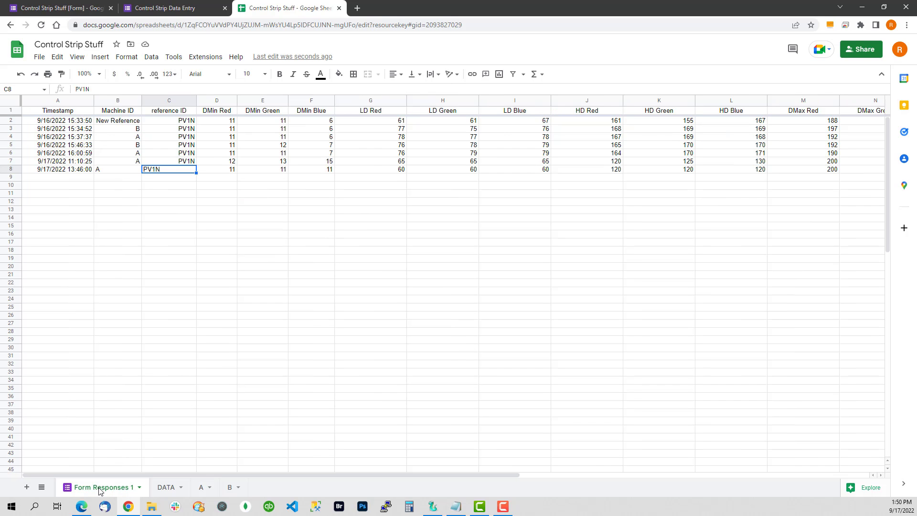
pyautogui.click(169, 488)
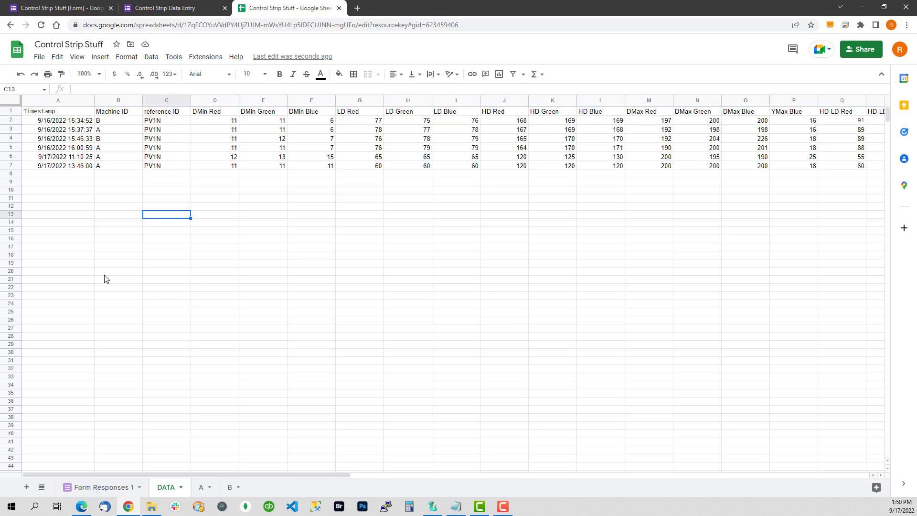
pyautogui.click(42, 116)
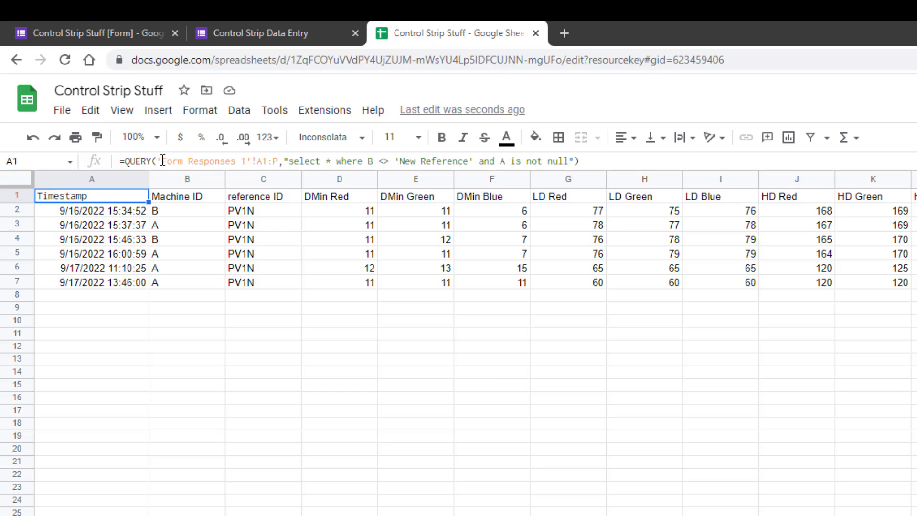
pyautogui.moveTo(162, 161); pyautogui.dragTo(247, 161)
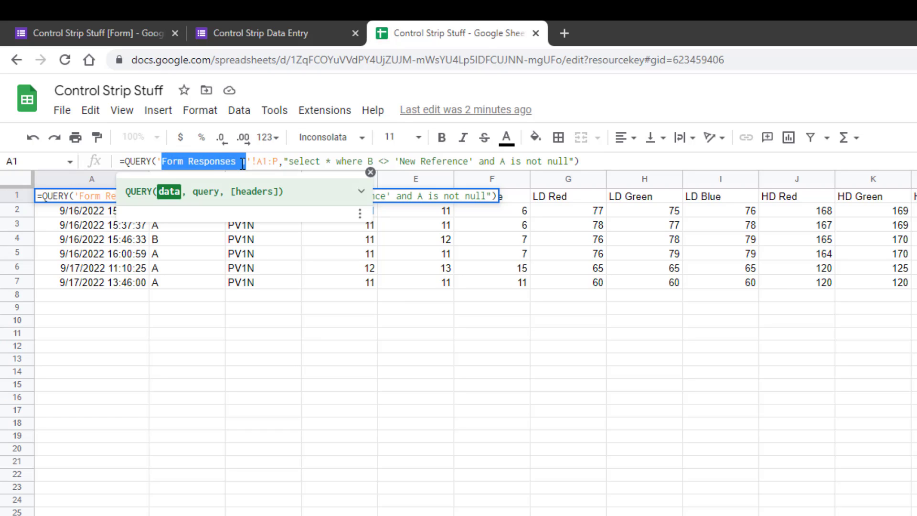
pyautogui.moveTo(258, 161); pyautogui.dragTo(280, 161)
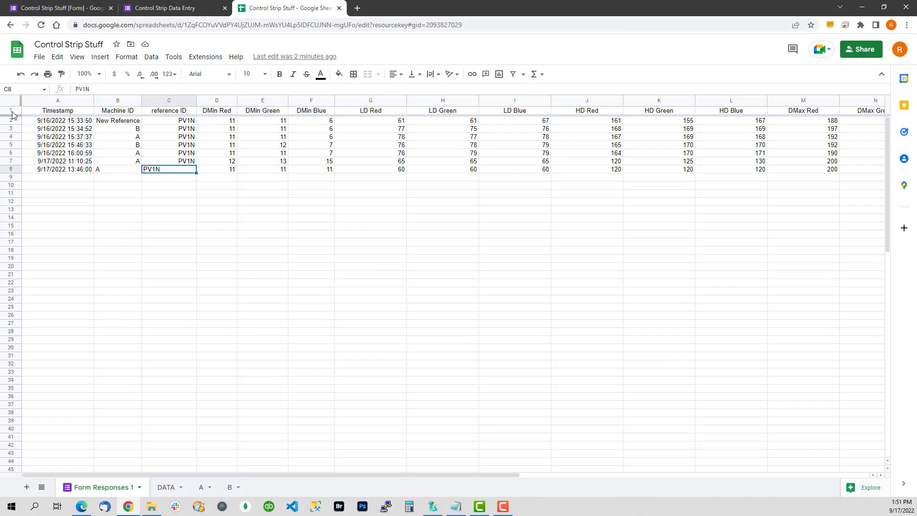
# Inspect the header row of the Form Responses 1 sheet from Timestamp across to YMax Blue.
pyautogui.click(11, 112)
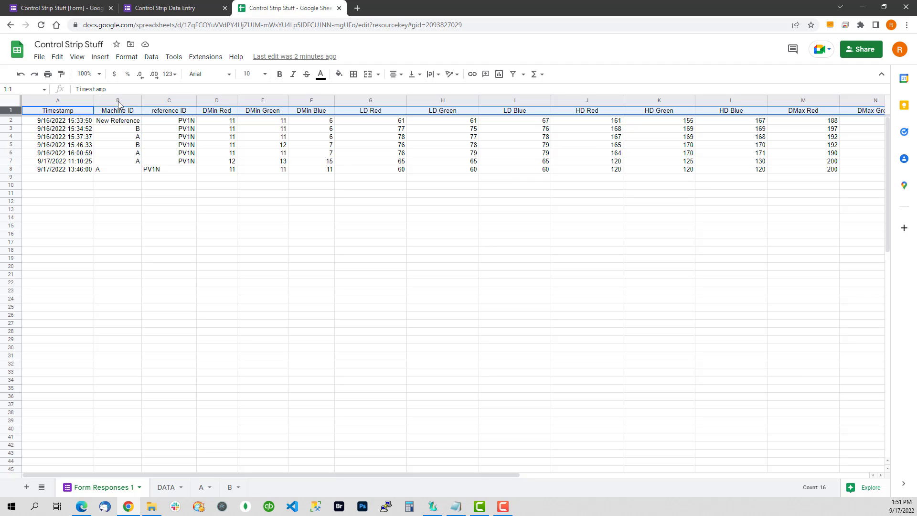
pyautogui.moveTo(533, 475); pyautogui.dragTo(703, 474)
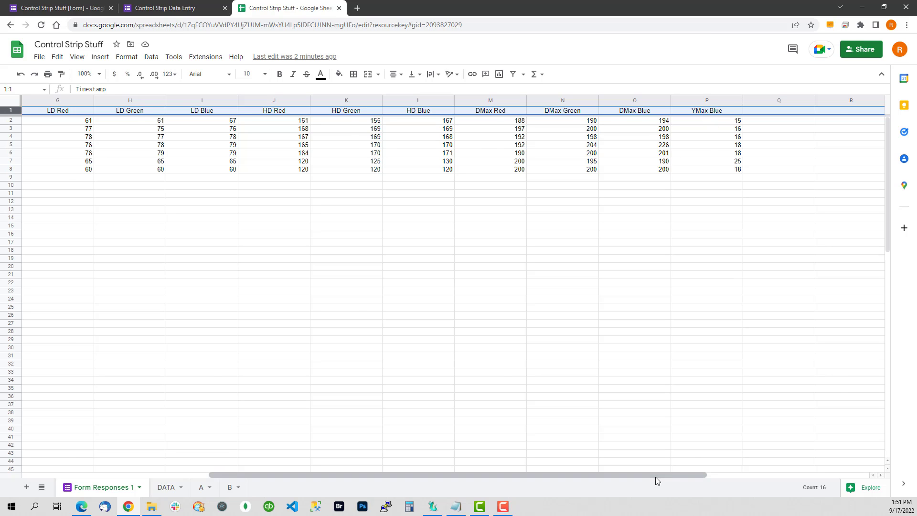
pyautogui.moveTo(656, 476); pyautogui.dragTo(427, 488)
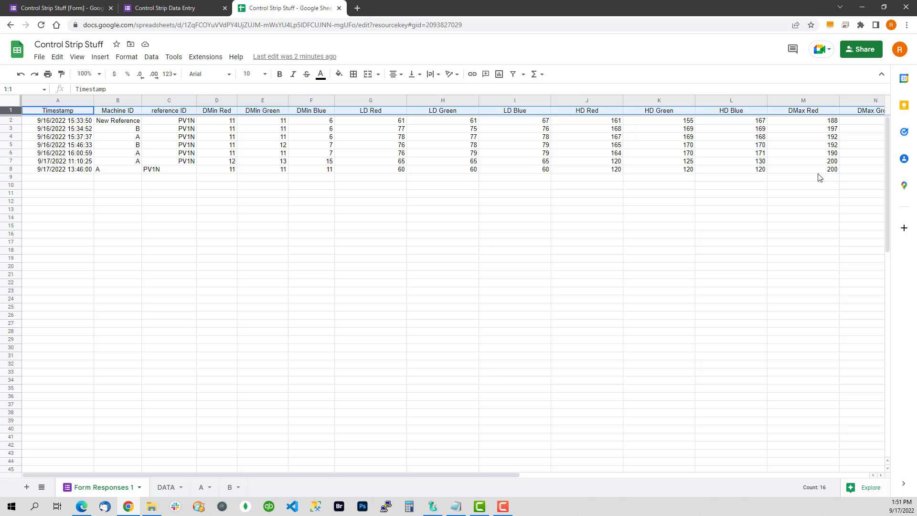
# Examine the data range, select clause and New Reference exclusion in the QUERY formula in cell A1 of the DATA sheet.
pyautogui.click(173, 487)
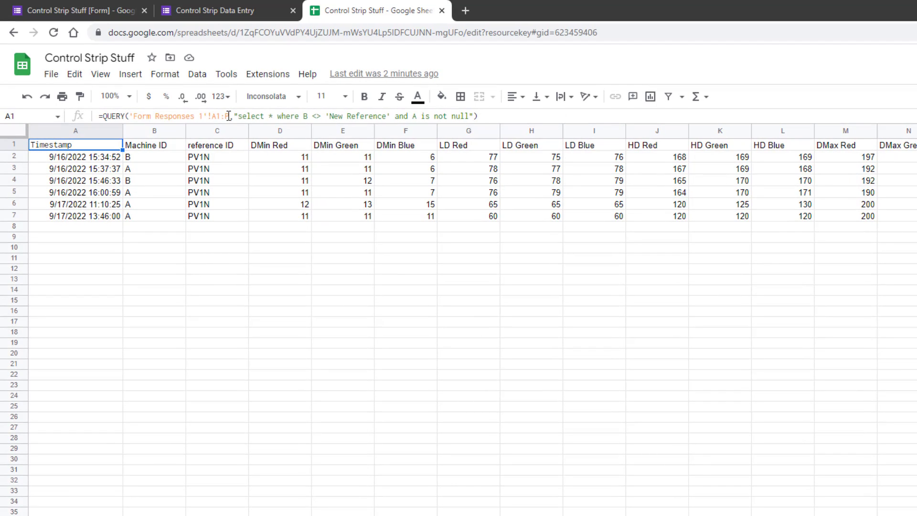
pyautogui.moveTo(232, 116); pyautogui.dragTo(134, 116)
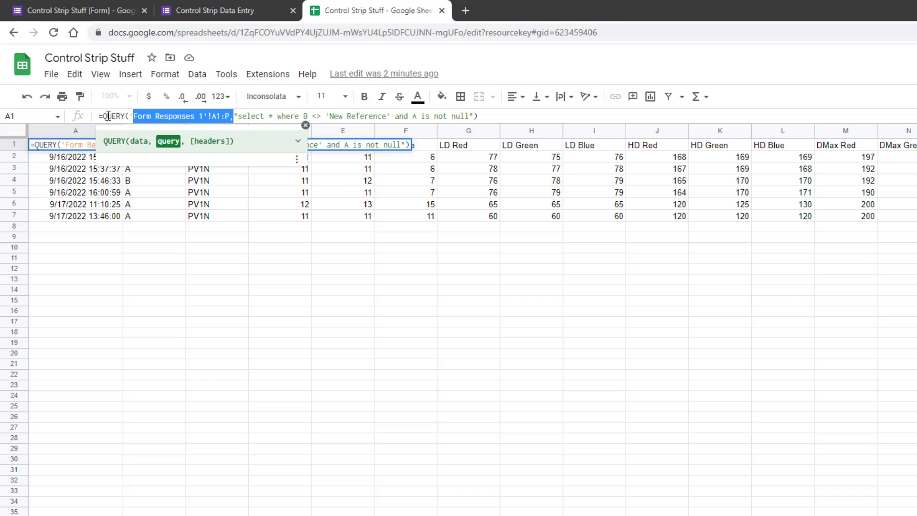
pyautogui.click(254, 116)
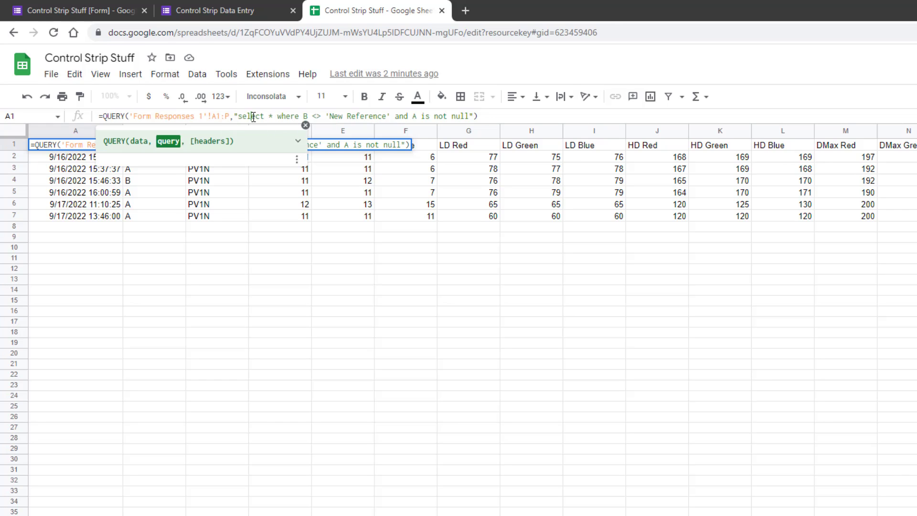
pyautogui.doubleClick(270, 116)
pyautogui.doubleClick(316, 116)
pyautogui.click(329, 116)
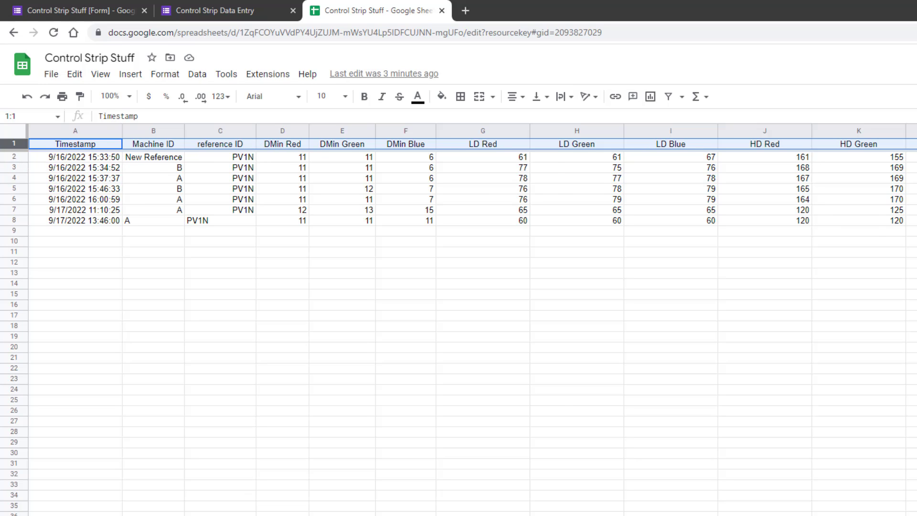
# On the DATA sheet, locate the columns after YMax Blue and examine the QUERY formula in the first HD-LD Red data cell.
pyautogui.click(184, 515)
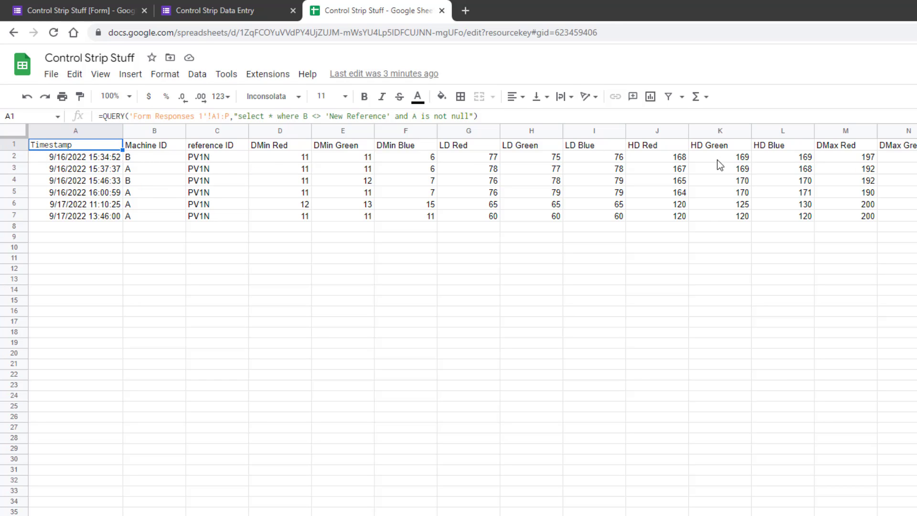
pyautogui.moveTo(425, 515); pyautogui.dragTo(449, 515)
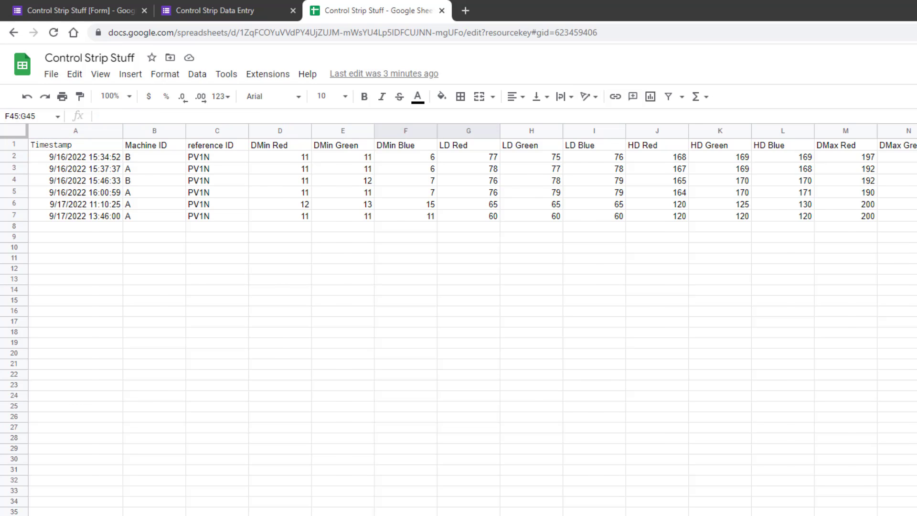
pyautogui.hscroll(4, 459, 320)
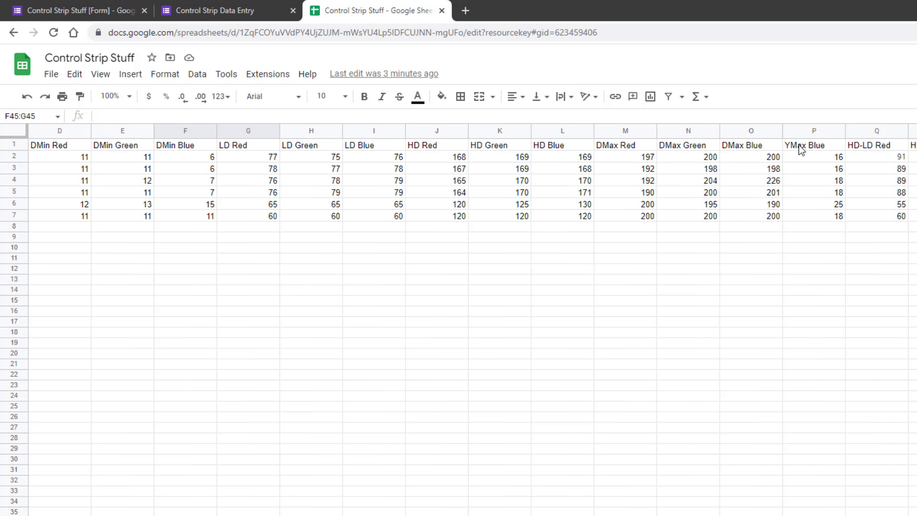
pyautogui.click(818, 132)
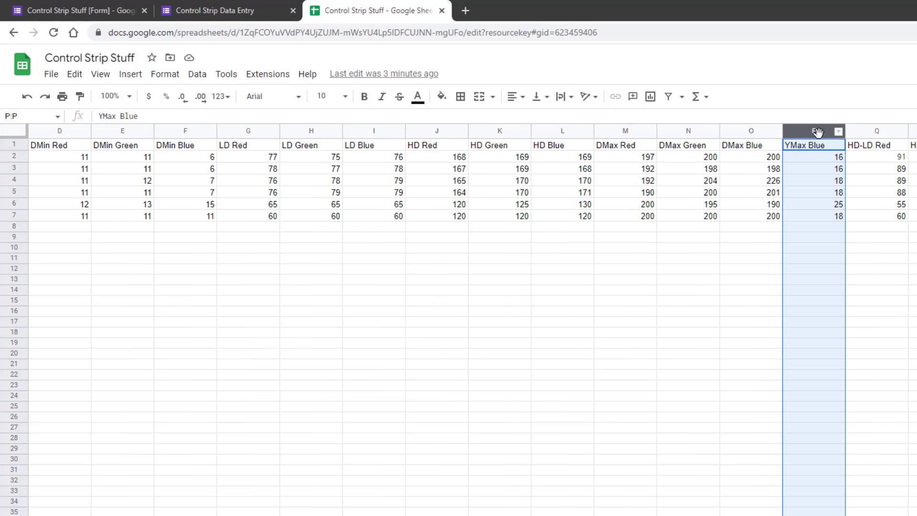
pyautogui.click(865, 146)
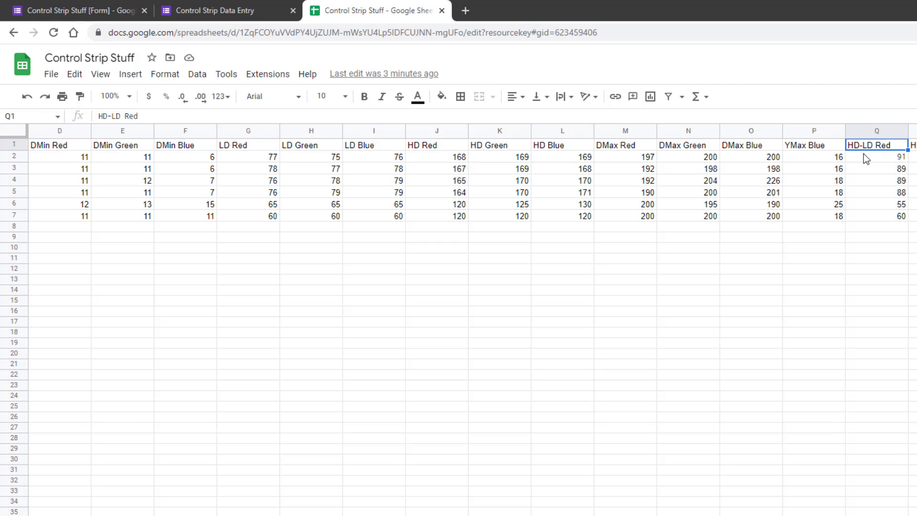
pyautogui.click(864, 159)
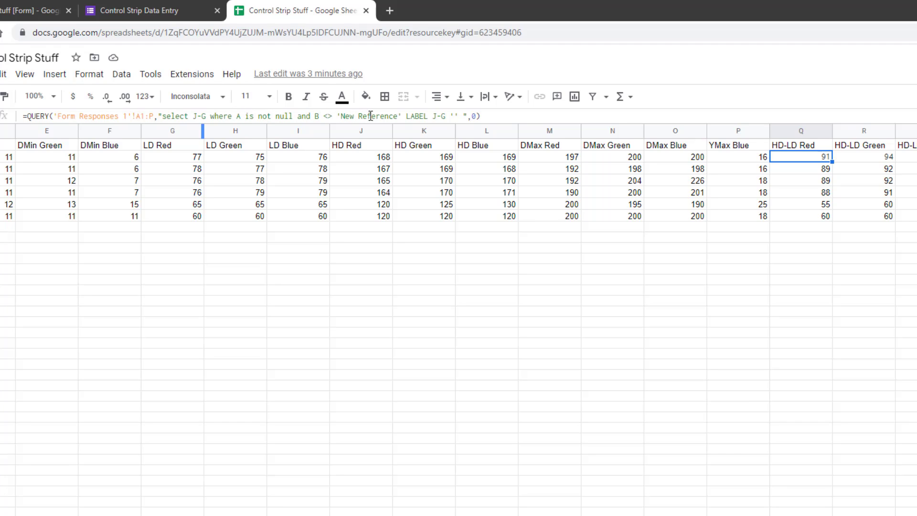
pyautogui.click(406, 116)
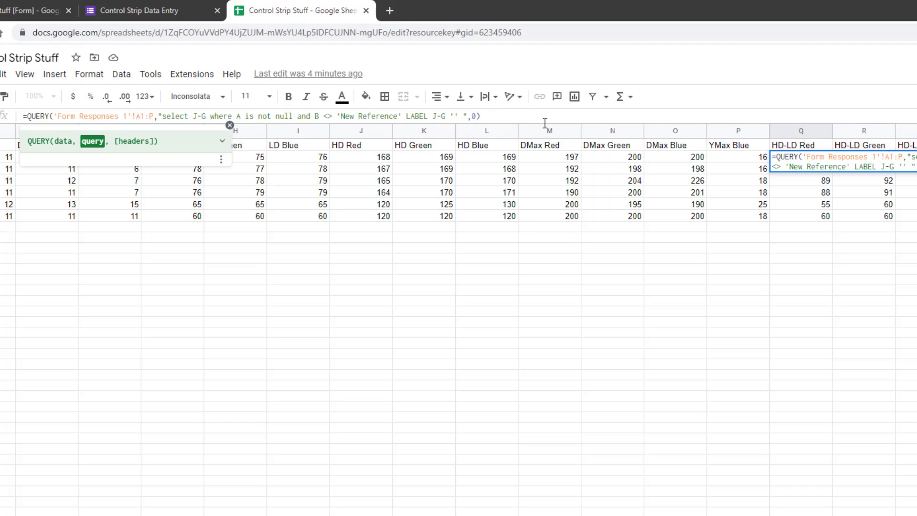
pyautogui.click(801, 239)
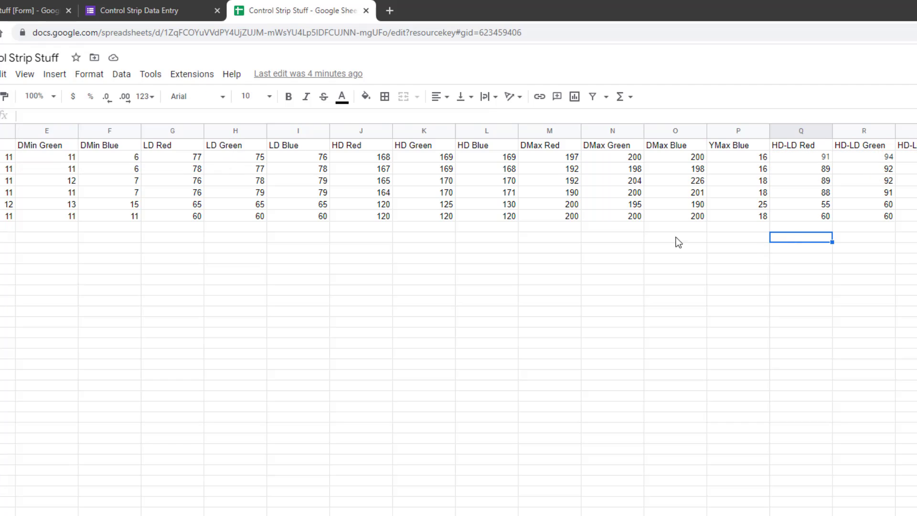
# Compare the QUERY formulas in the first data cells of the HD-LD Red, HD-LD Green and HD-LD Blue columns.
pyautogui.click(790, 159)
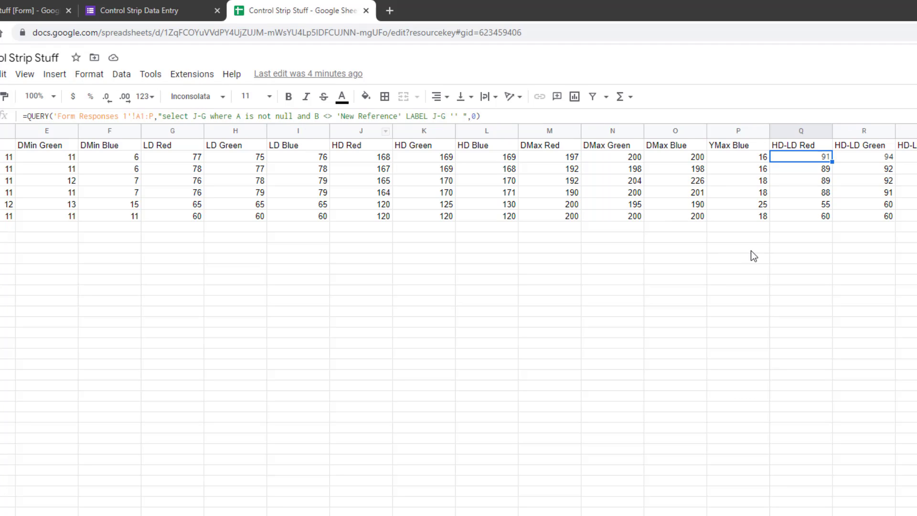
pyautogui.click(852, 156)
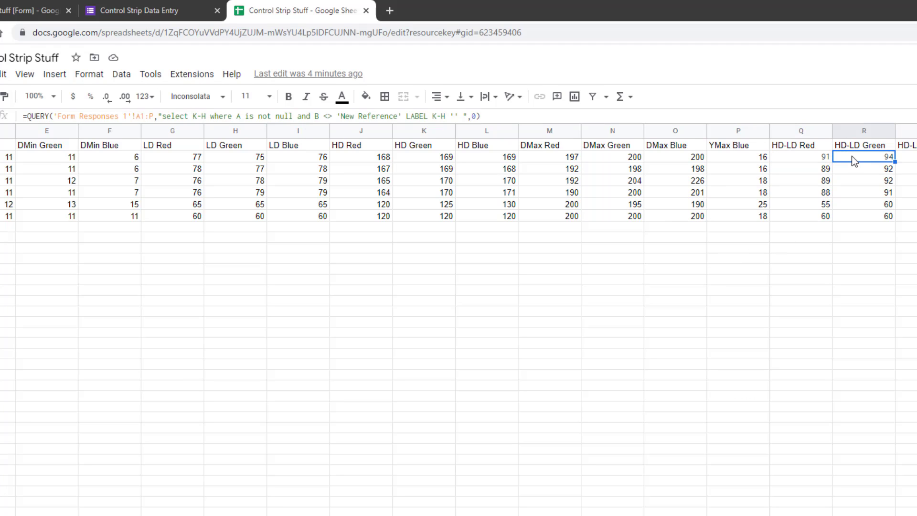
pyautogui.click(910, 159)
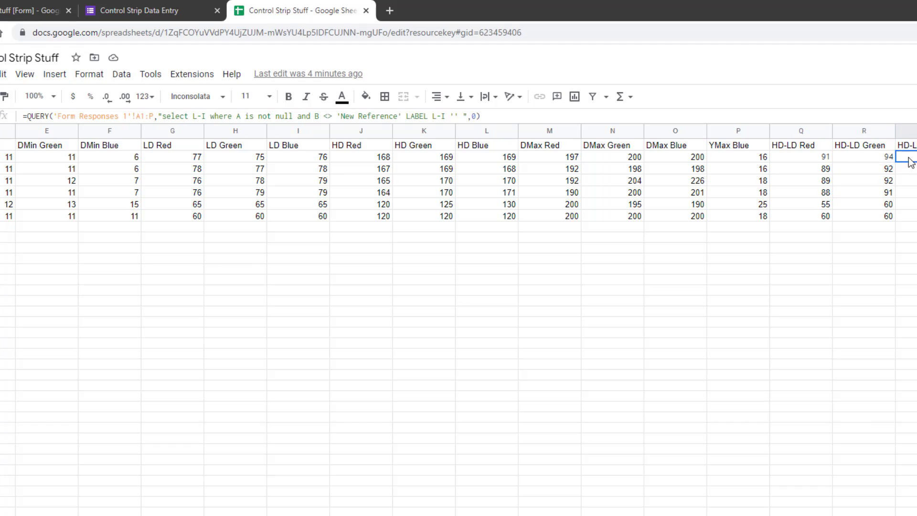
pyautogui.click(794, 156)
pyautogui.click(869, 156)
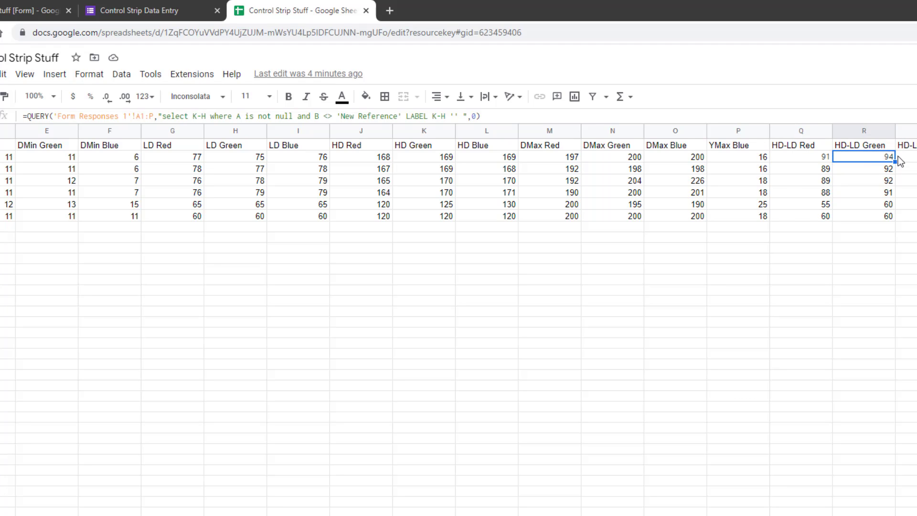
pyautogui.click(907, 158)
pyautogui.click(794, 156)
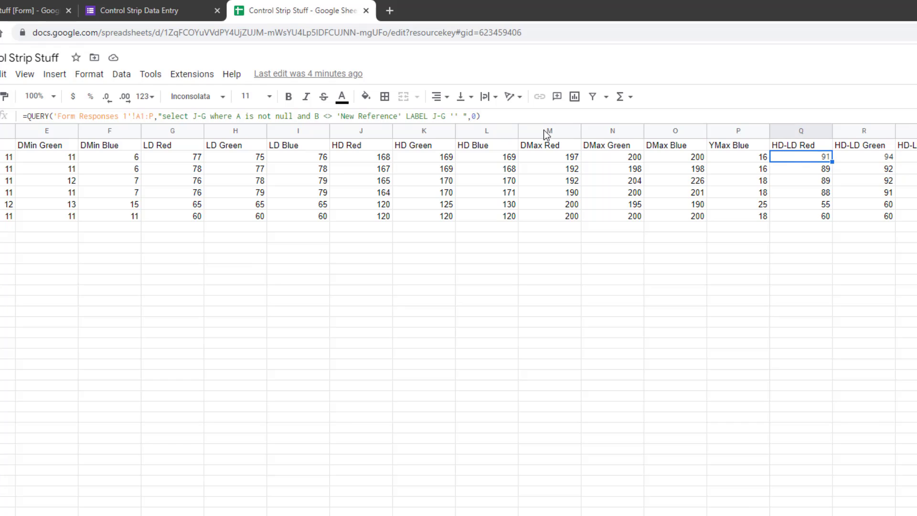
# Check which column differences the queries in Q2, R2 and S2 of the DATA sheet select.
pyautogui.click(206, 116)
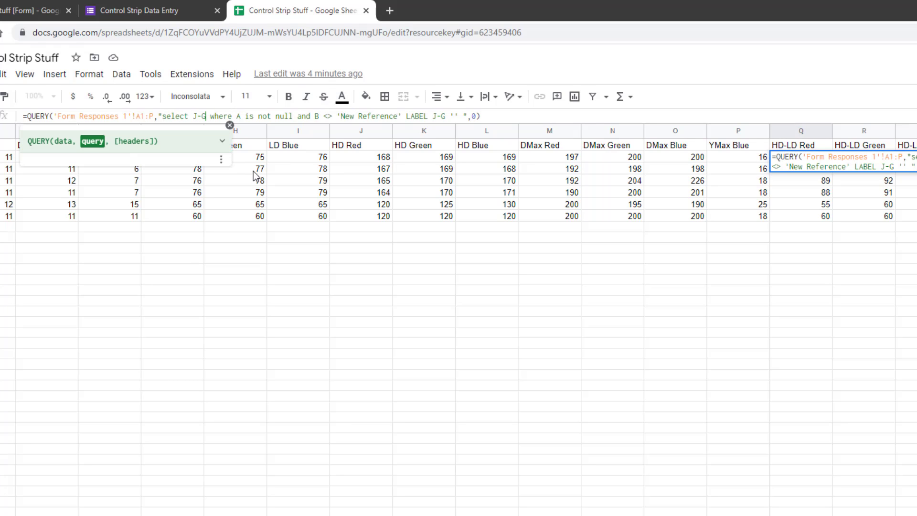
pyautogui.click(879, 221)
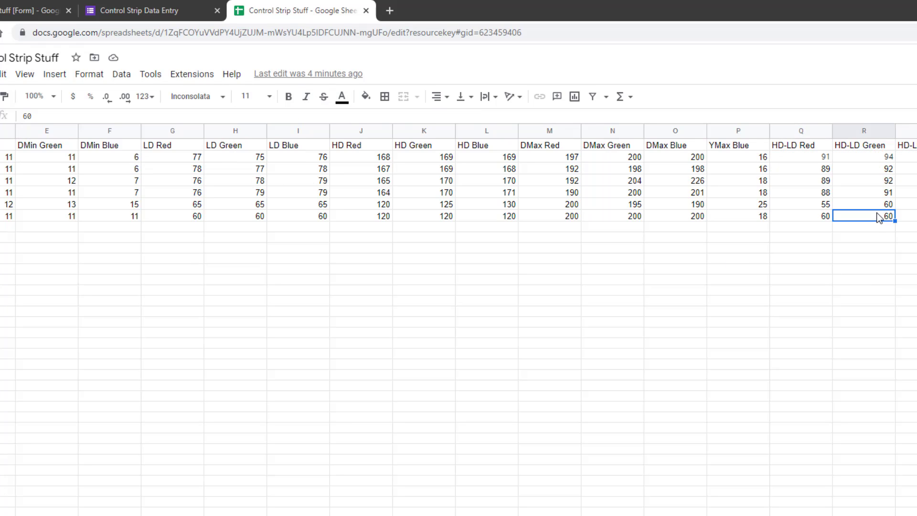
pyautogui.click(862, 156)
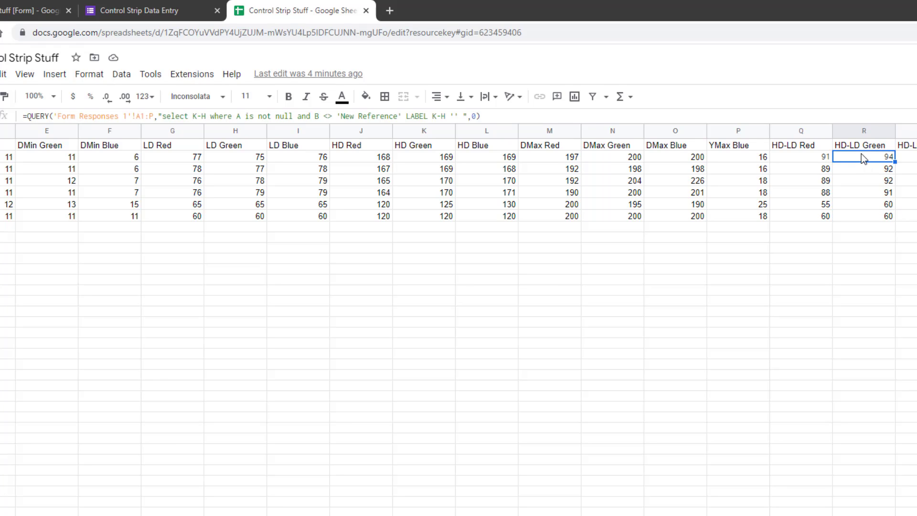
pyautogui.click(908, 157)
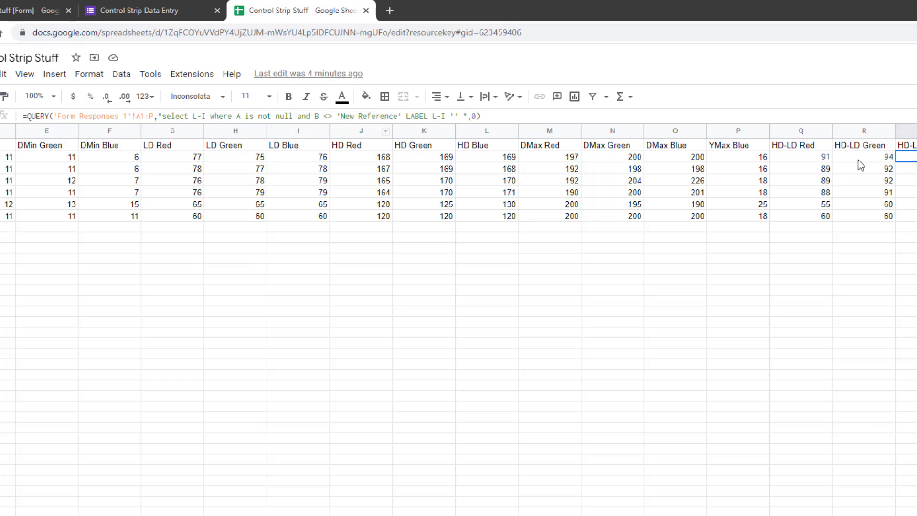
# Extend the select clause of the HD-LD Red QUERY formula in Q2 to "J-G, K-H, L-I".
pyautogui.click(803, 156)
pyautogui.click(209, 117)
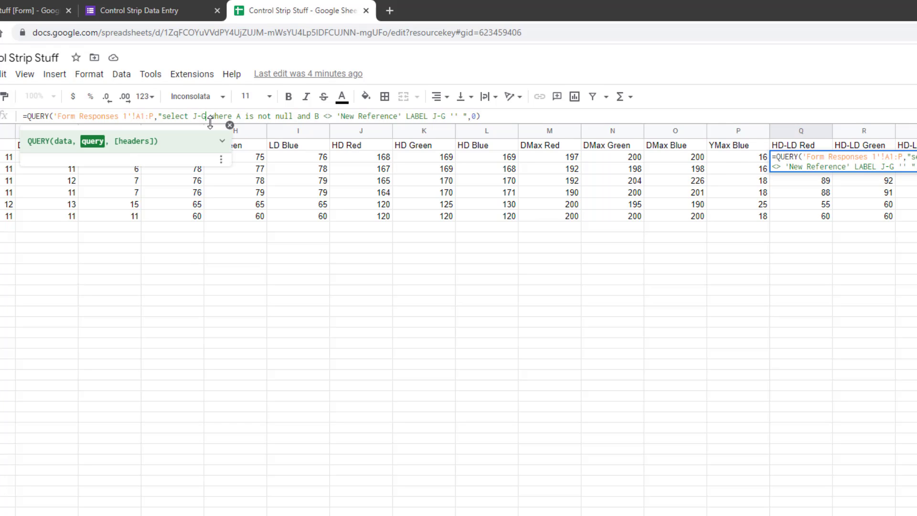
pyautogui.write(', K-')
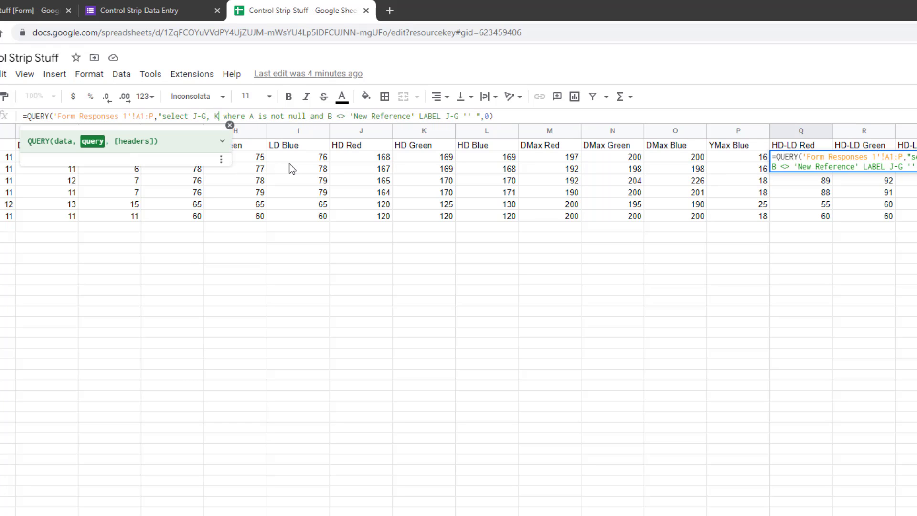
pyautogui.write('H, L-')
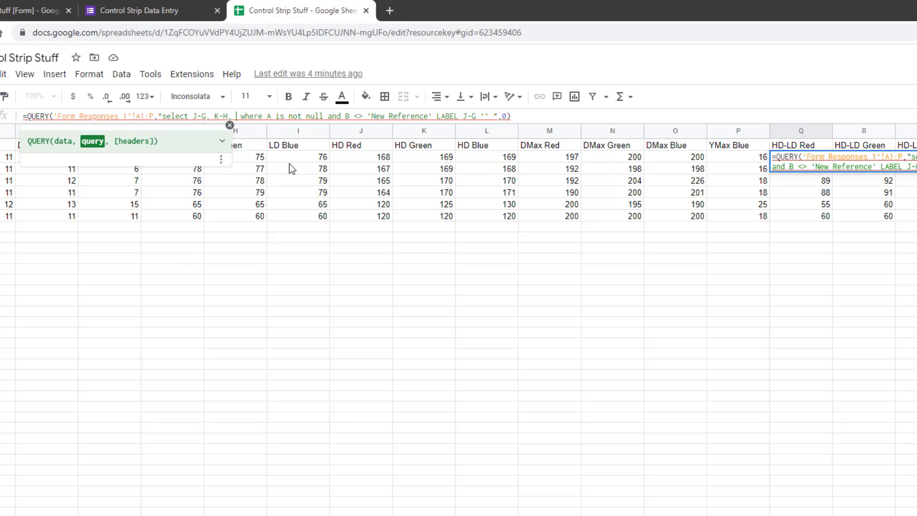
pyautogui.write('I')
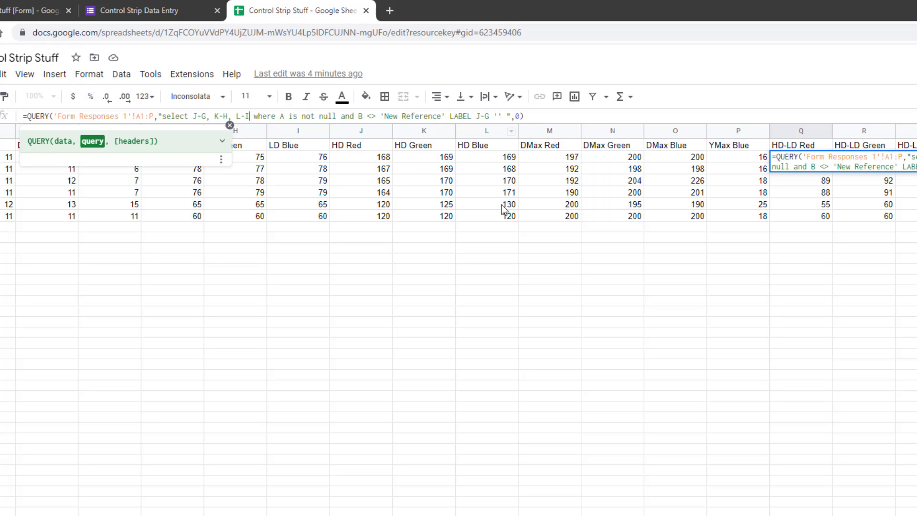
pyautogui.click(850, 274)
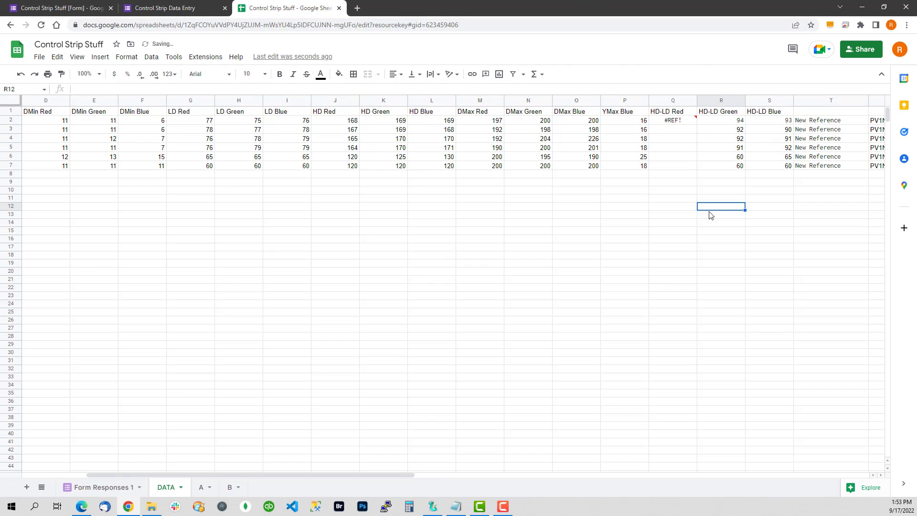
# Delete the separate QUERY formulas from R2 and S2 and check both cells for content spilled from the Q2 query.
pyautogui.click(671, 122)
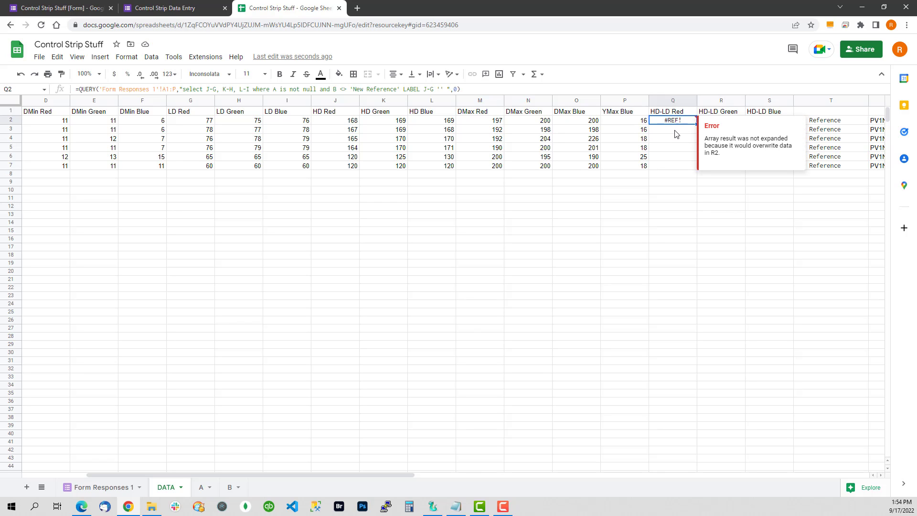
pyautogui.click(727, 123)
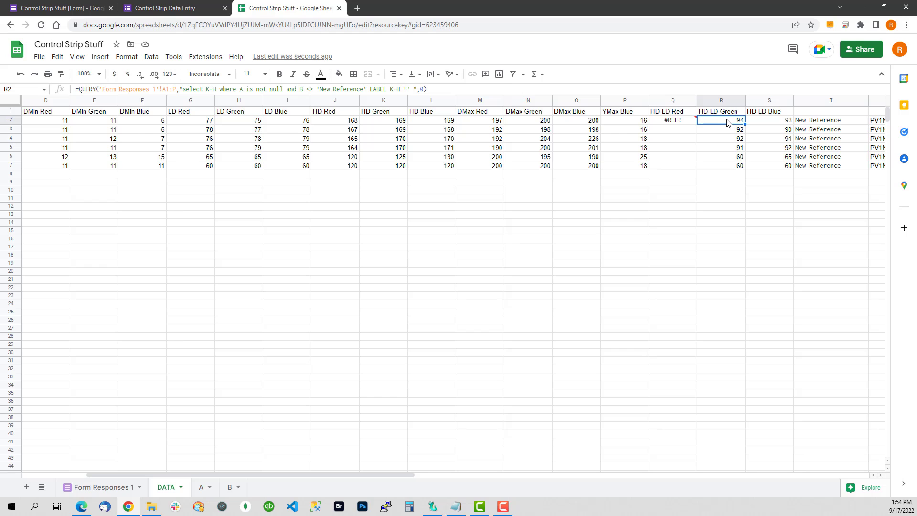
pyautogui.press('Delete')
pyautogui.click(774, 124)
pyautogui.press('Delete')
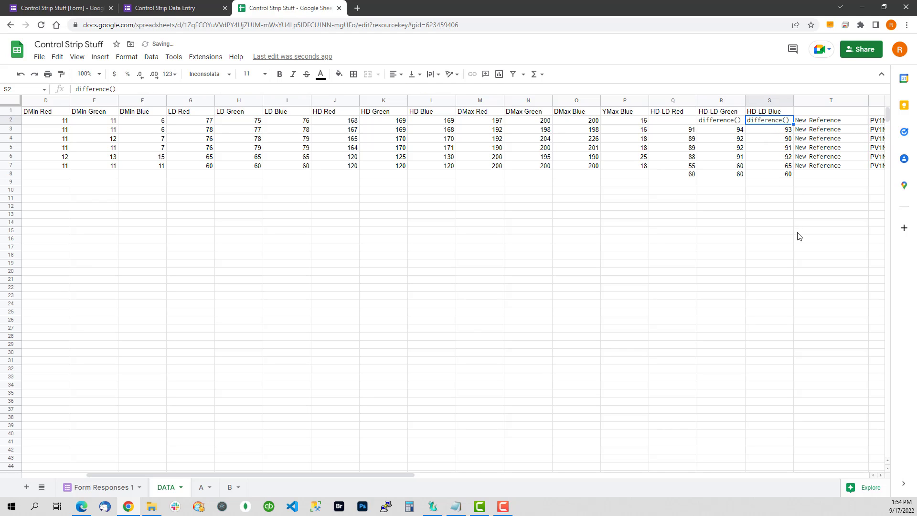
pyautogui.click(715, 122)
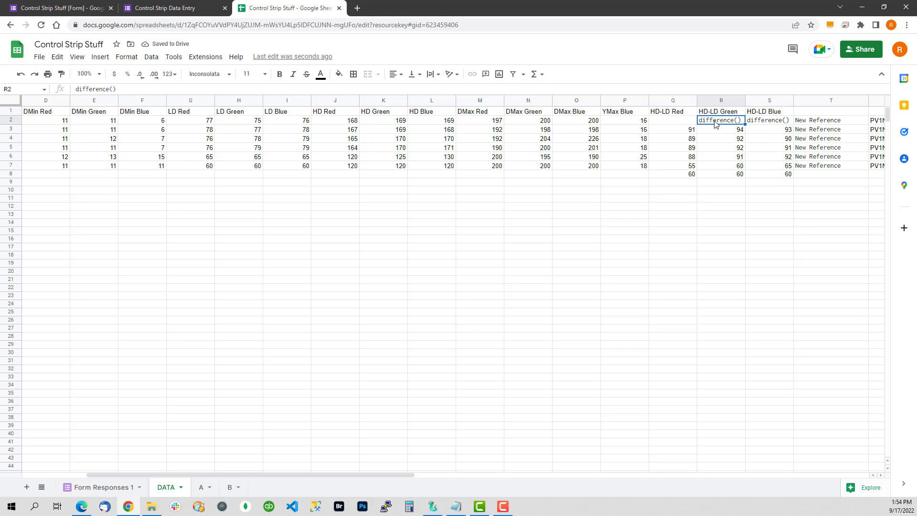
pyautogui.click(761, 122)
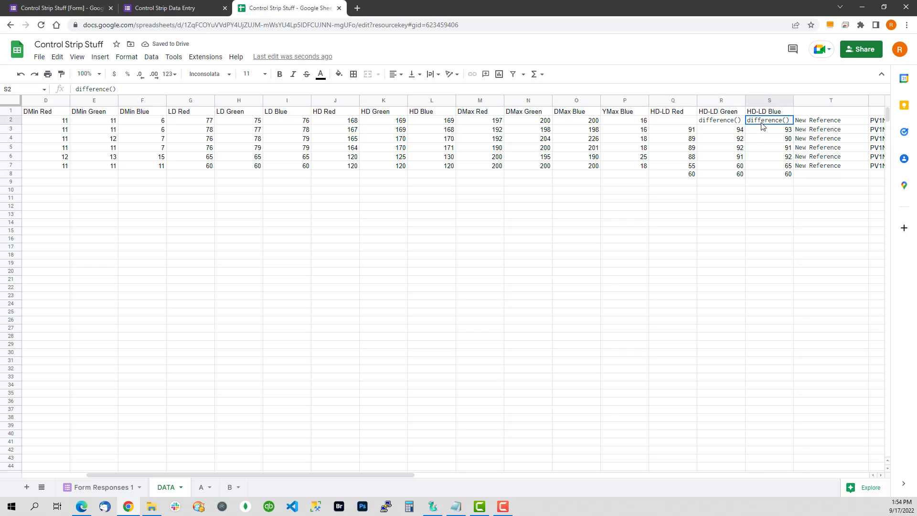
# Add empty labels for K-H and L-I to the LABEL clause of the QUERY formula in Q2.
pyautogui.click(677, 123)
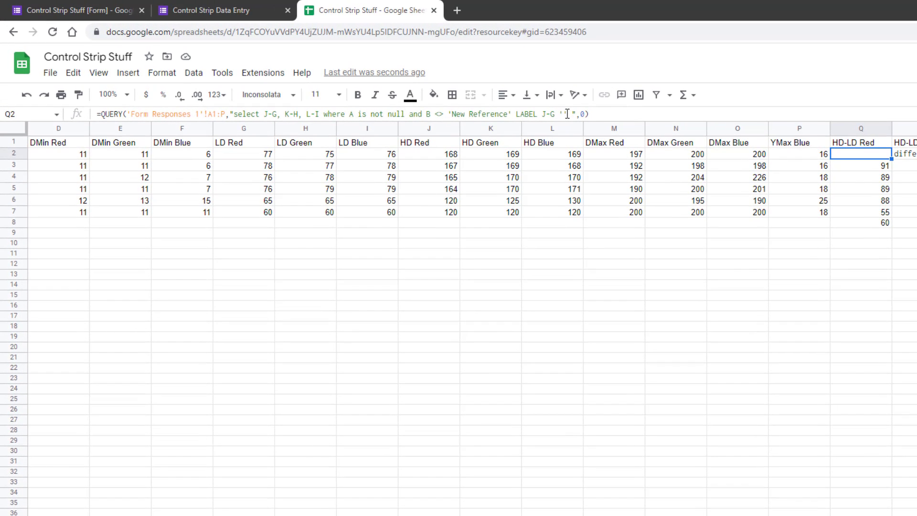
pyautogui.click(567, 114)
pyautogui.write(', ')
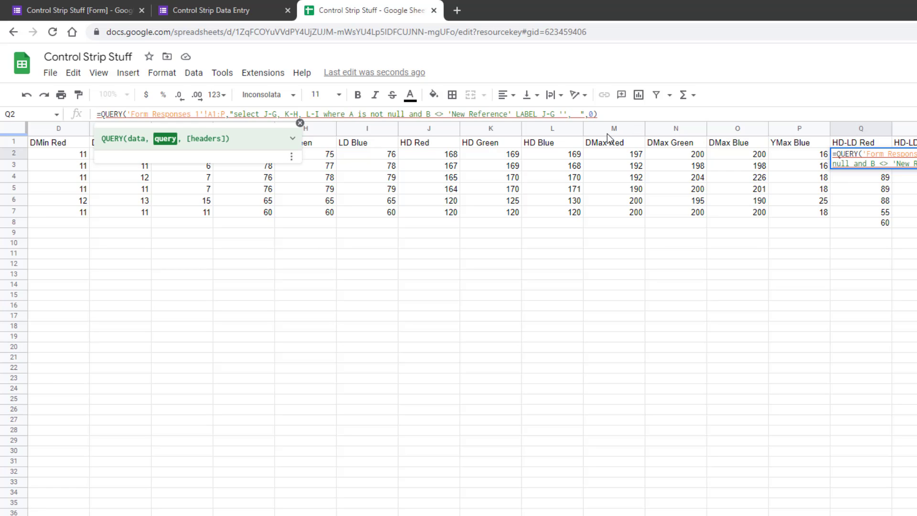
pyautogui.write("K-H '', L-I ''")
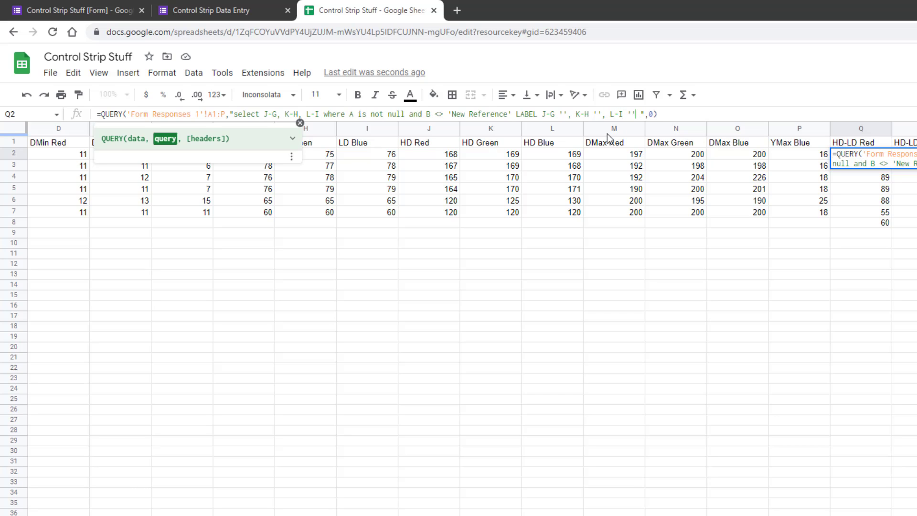
pyautogui.write(',')
pyautogui.press('BackSpace')
pyautogui.press('Return')
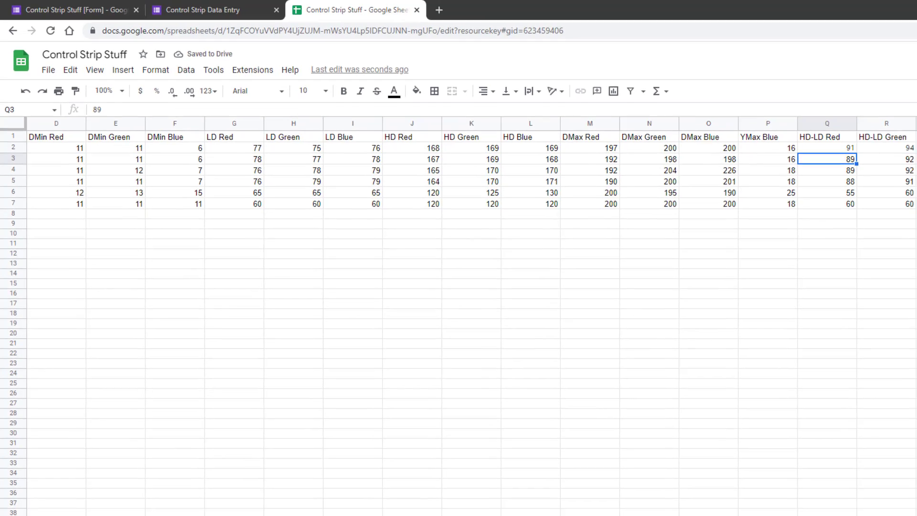
# Review the combined QUERY formula in Q2 and the expanded result in the first HD-LD Blue cell.
pyautogui.click(775, 122)
pyautogui.click(832, 151)
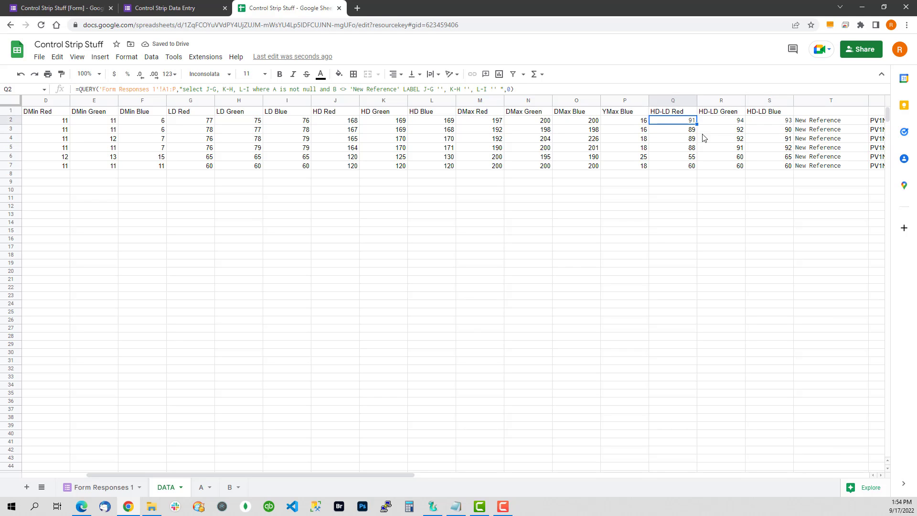
pyautogui.click(769, 123)
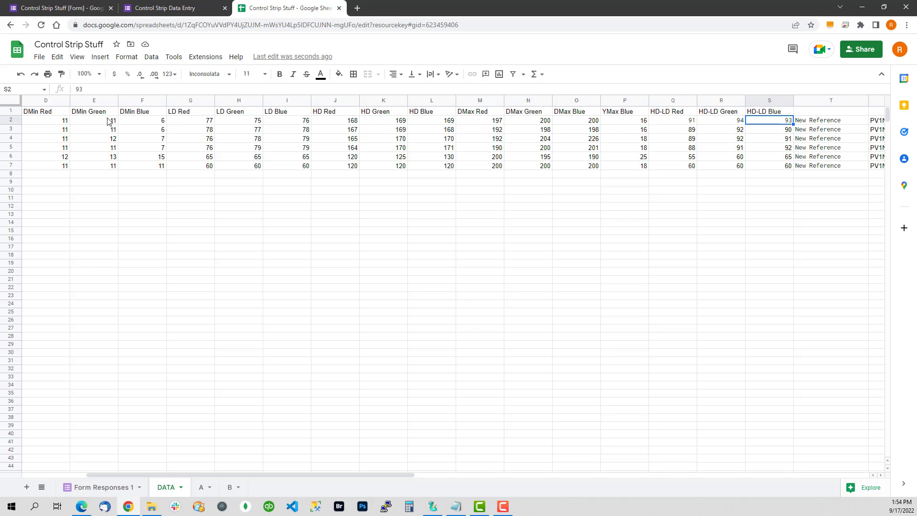
# Examine the IFNA(FILTER) formula in T2 of the DATA sheet and locate the New Reference entry on Form Responses 1.
pyautogui.click(827, 124)
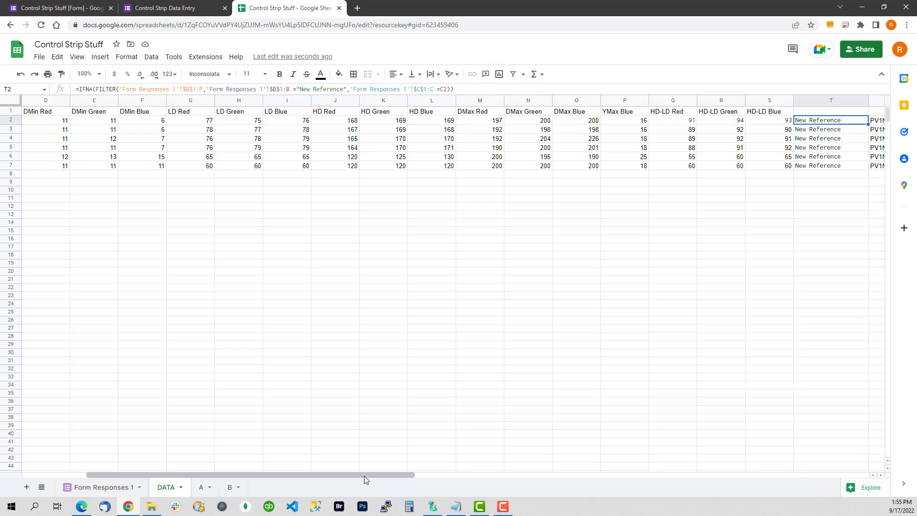
pyautogui.moveTo(363, 474); pyautogui.dragTo(313, 477)
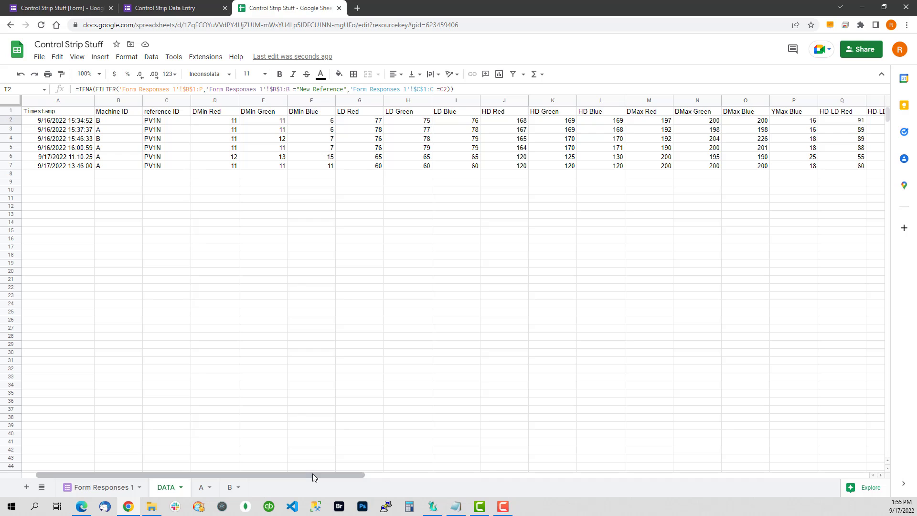
pyautogui.click(78, 490)
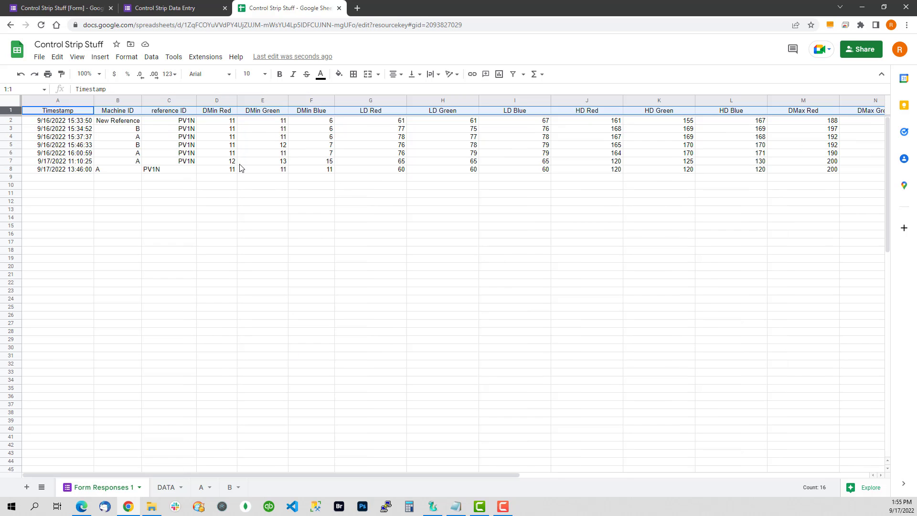
pyautogui.click(115, 125)
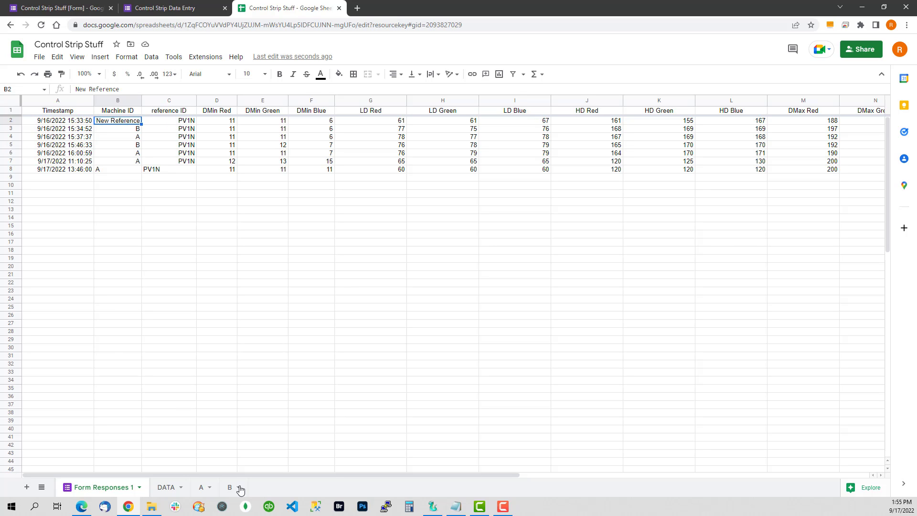
# Examine the 'Form Responses 1' source range in the DATA sheet's T2 FILTER formula, then view that source sheet.
pyautogui.click(167, 487)
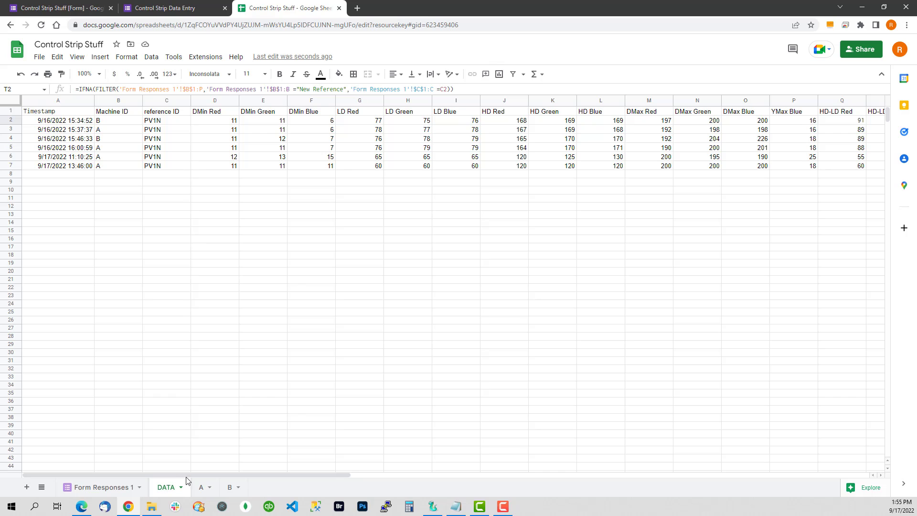
pyautogui.moveTo(337, 472); pyautogui.dragTo(421, 475)
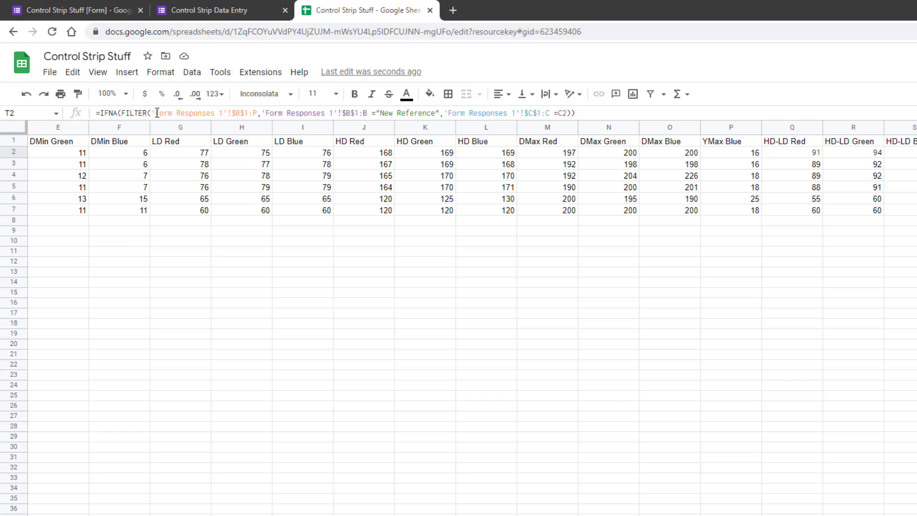
pyautogui.moveTo(157, 113); pyautogui.dragTo(229, 112)
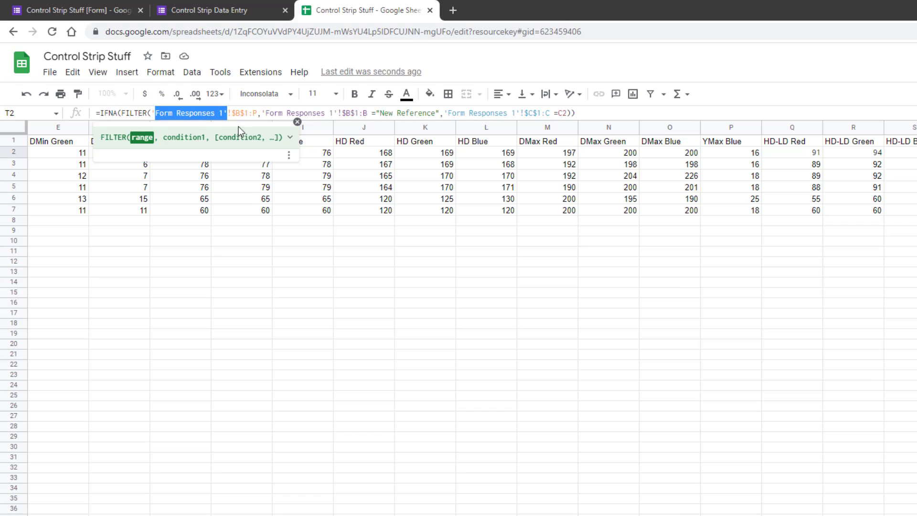
pyautogui.click(165, 515)
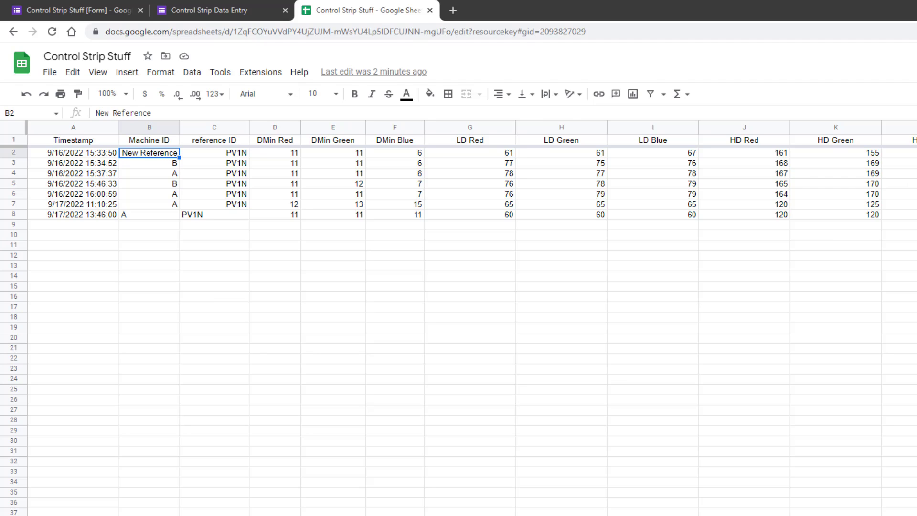
# Compare the reference ID in DATA cell C2 with those on Form Responses 1, then revisit the =C2 condition in the T2 FILTER formula.
pyautogui.click(267, 515)
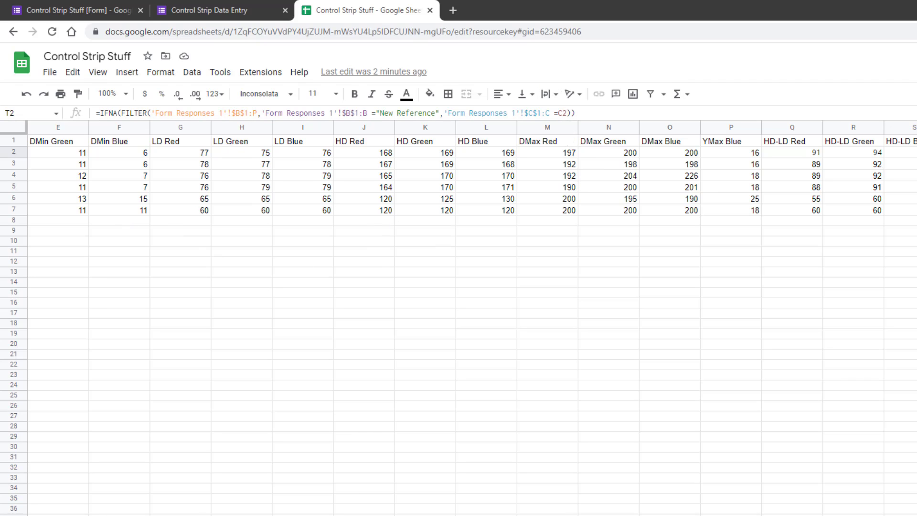
pyautogui.hscroll(-5, 150, 361)
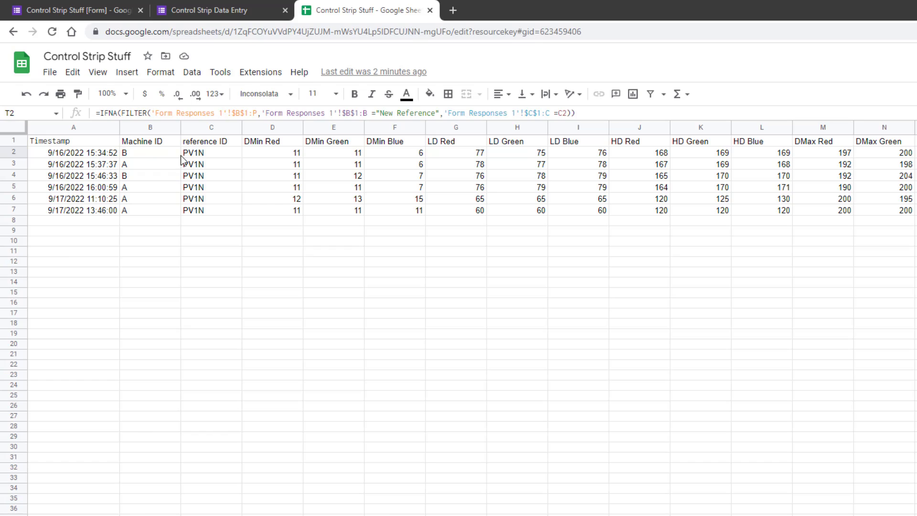
pyautogui.click(204, 154)
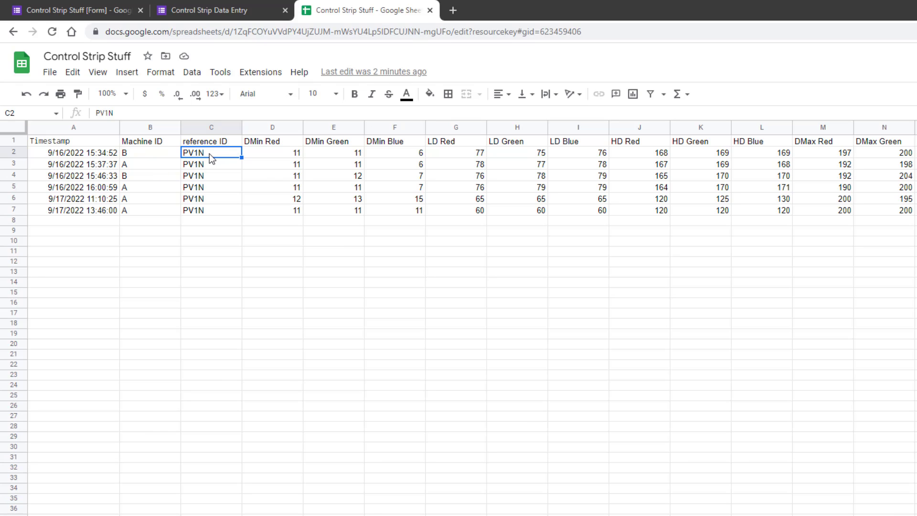
pyautogui.hotkey('ctrl', 'pageup')
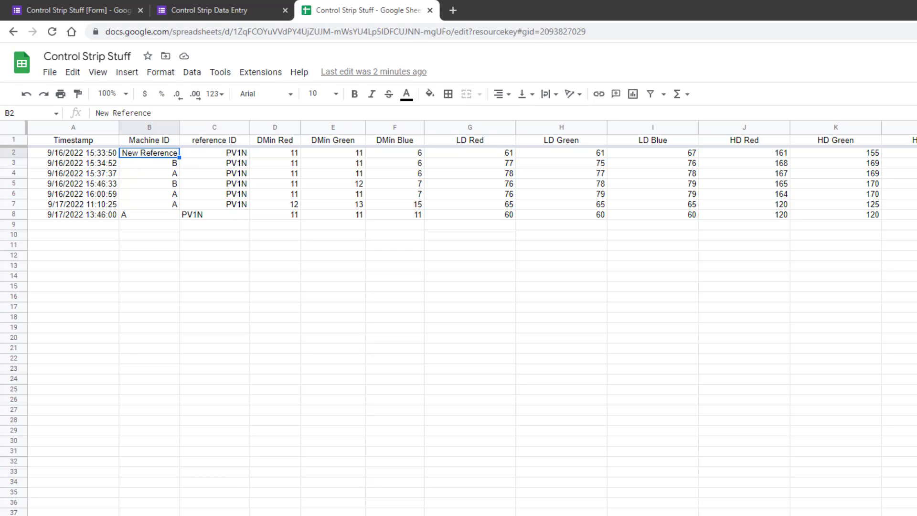
pyautogui.hotkey('ctrl', 'pagedown')
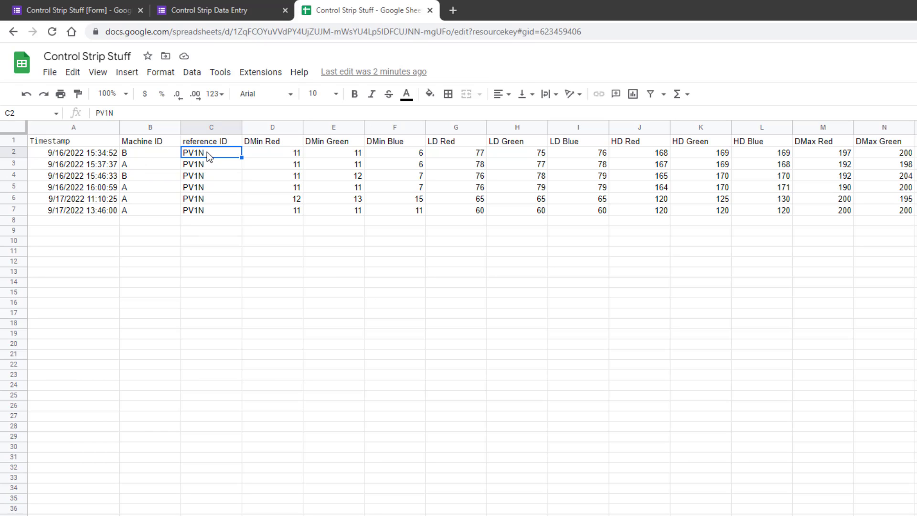
pyautogui.hscroll(5, 472, 316)
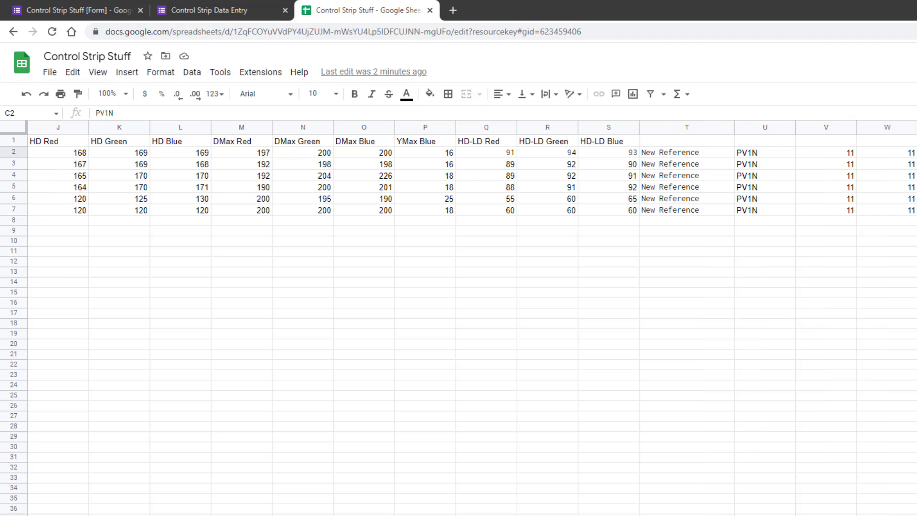
pyautogui.click(673, 155)
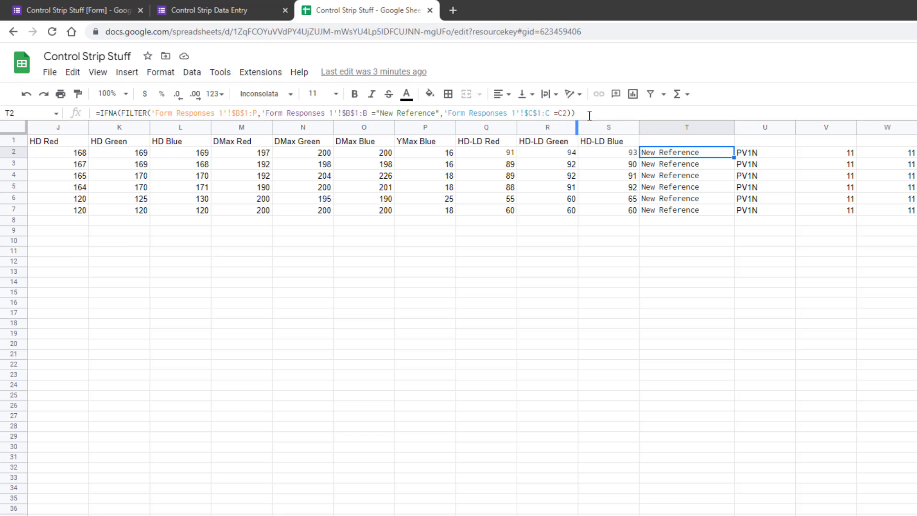
# Copy the full text of the IFNA(FILTER) formula from cell T2 of the DATA sheet.
pyautogui.click(612, 114)
pyautogui.moveTo(575, 113); pyautogui.dragTo(24, 114)
pyautogui.hotkey('ctrl', 'c')
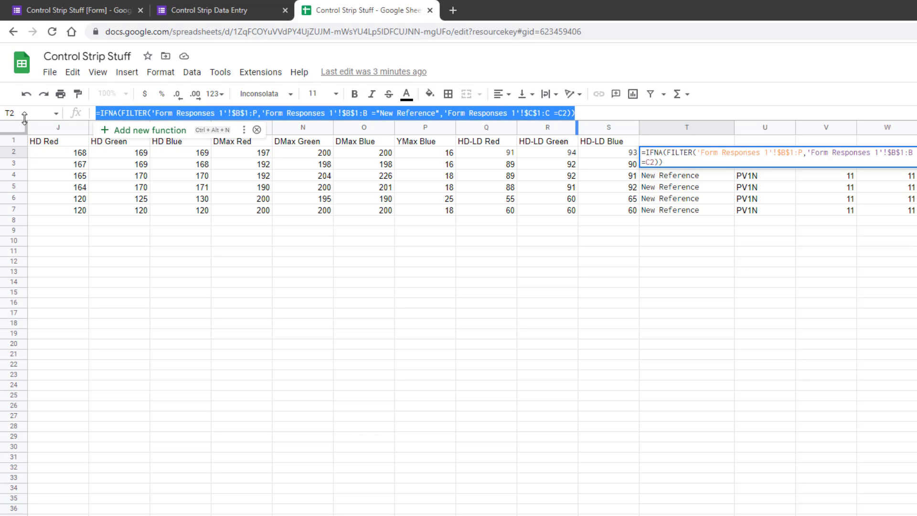
pyautogui.click(714, 285)
pyautogui.click(695, 154)
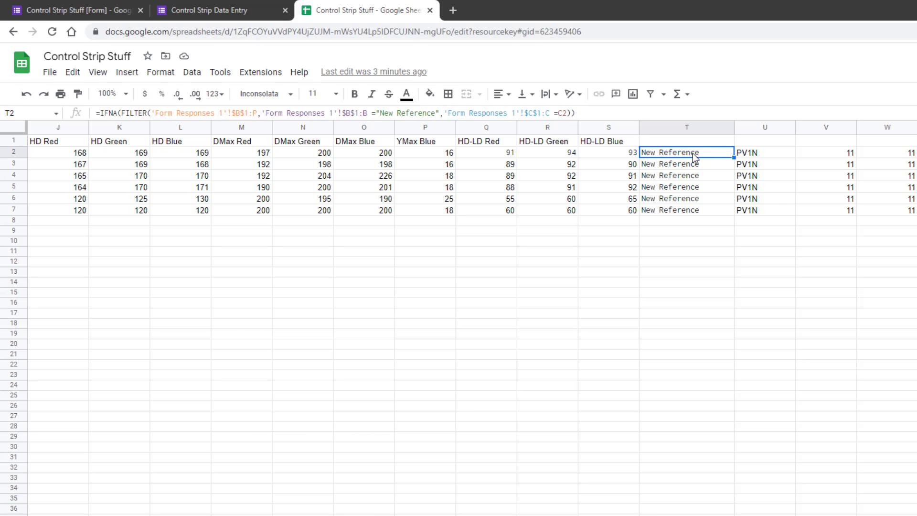
# Clear all of column T and paste the copied formula text back into T2.
pyautogui.click(692, 126)
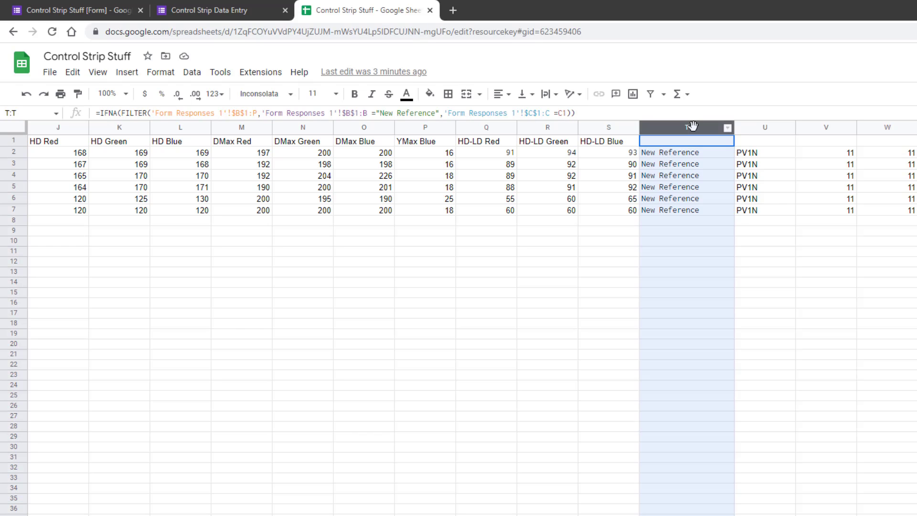
pyautogui.press('Delete')
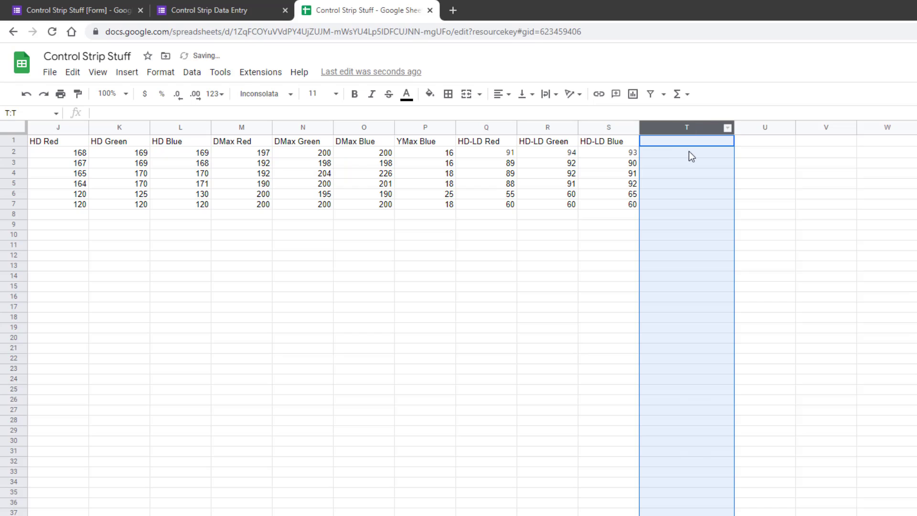
pyautogui.click(680, 153)
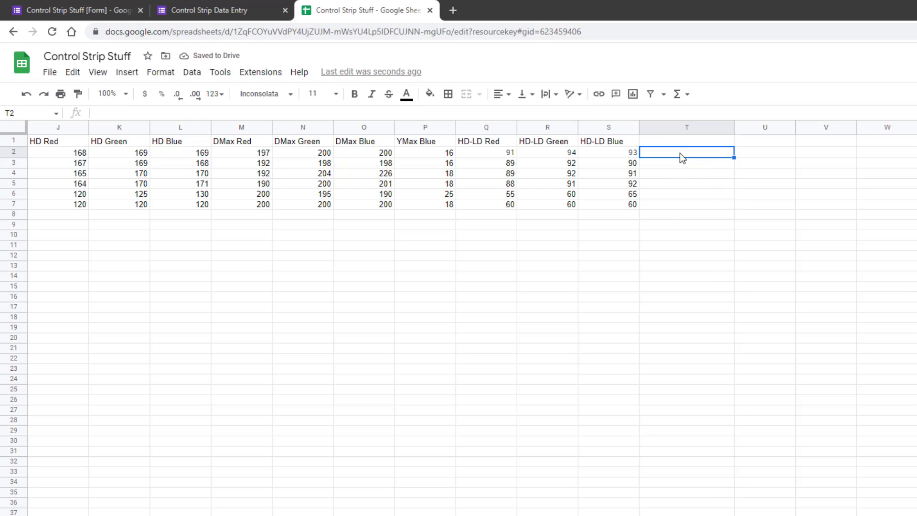
pyautogui.hotkey('ctrl', 'v')
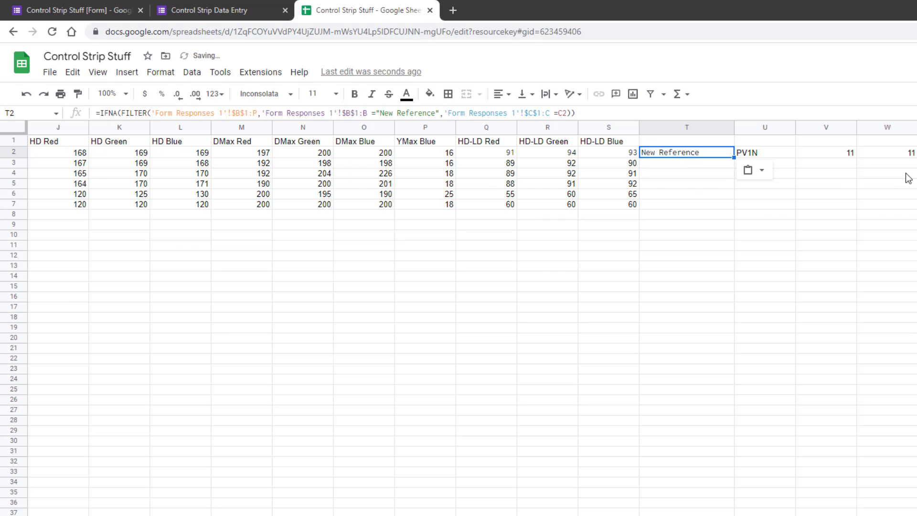
pyautogui.click(684, 156)
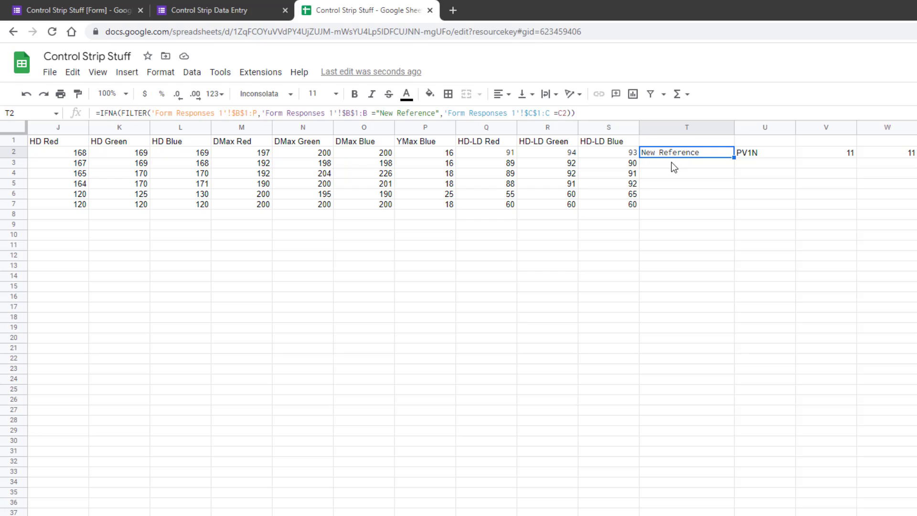
# Paste the same formula text into T3 and check the cell reference in its last condition.
pyautogui.click(683, 165)
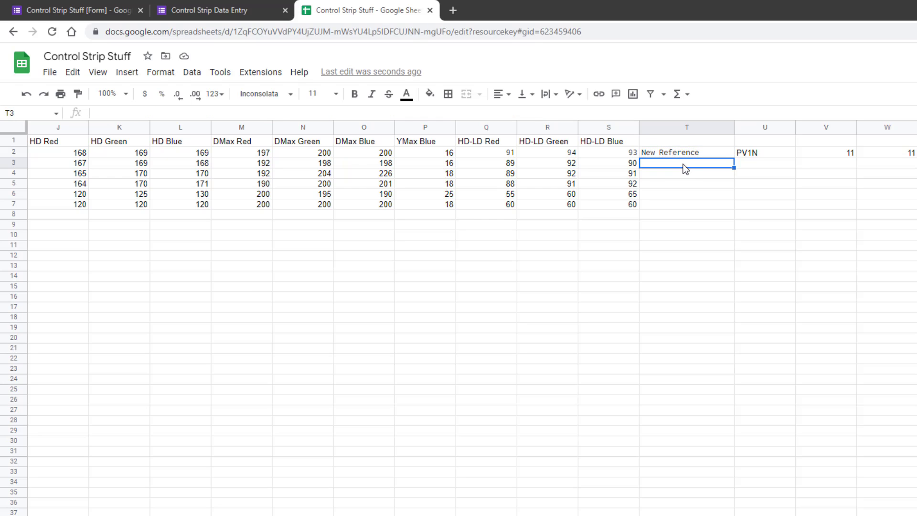
pyautogui.hotkey('ctrl', 'v')
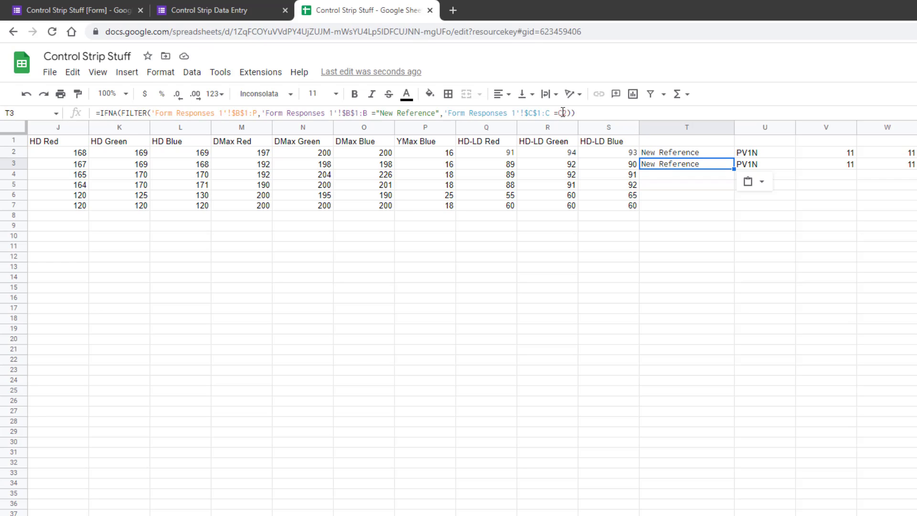
pyautogui.moveTo(562, 112); pyautogui.dragTo(567, 113)
pyautogui.click(690, 217)
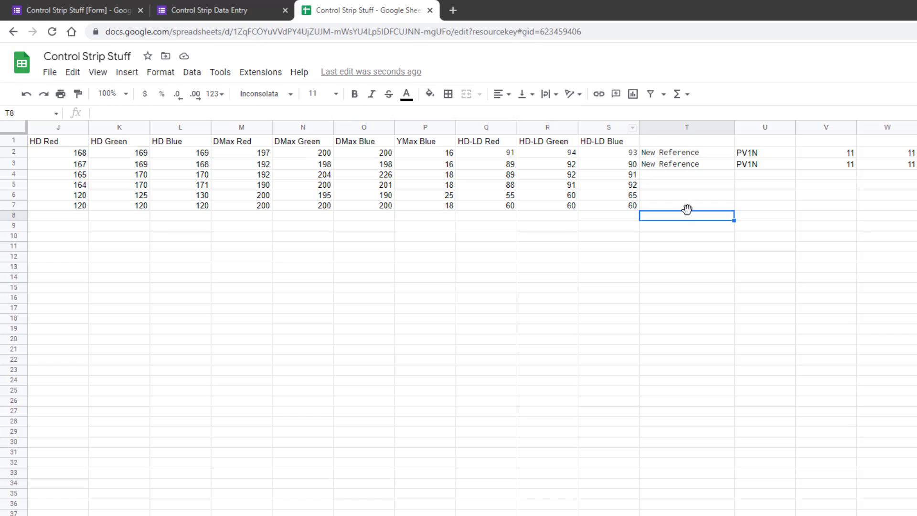
# Try to paste the formula text into the whole of column T, then clear the copies in T1 and T3.
pyautogui.click(678, 128)
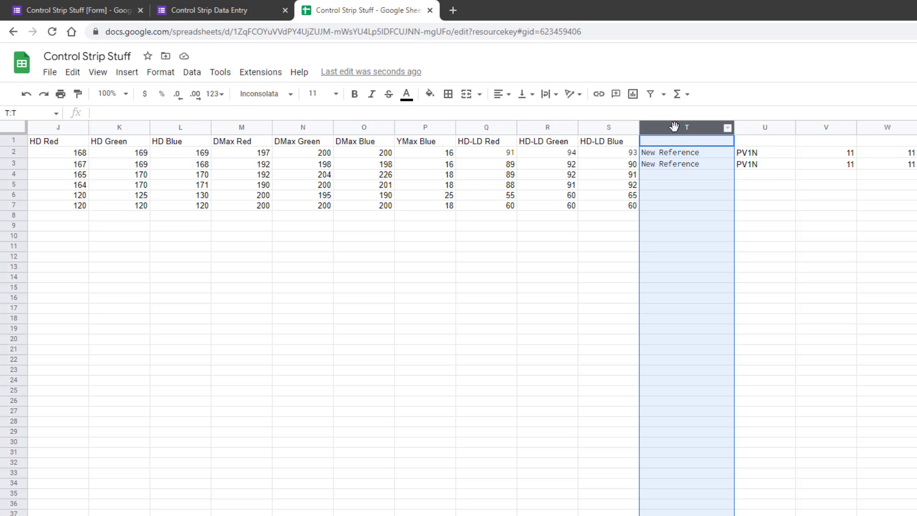
pyautogui.hotkey('ctrl', 'v')
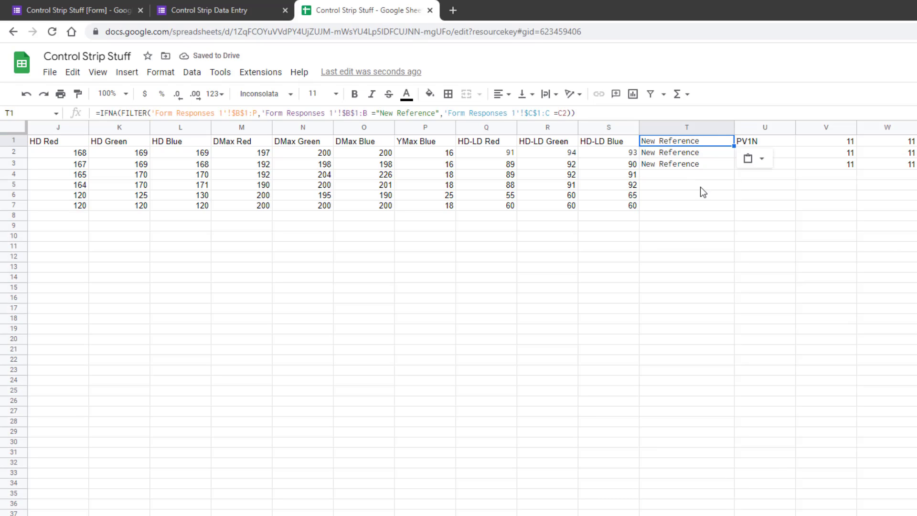
pyautogui.press('Delete')
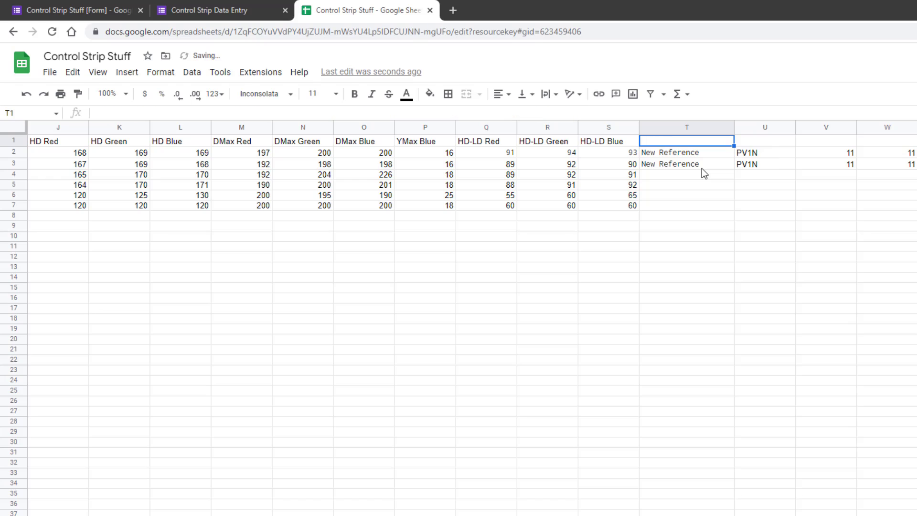
pyautogui.press('Down')
pyautogui.press('Down')
pyautogui.press('Delete')
pyautogui.press('Up')
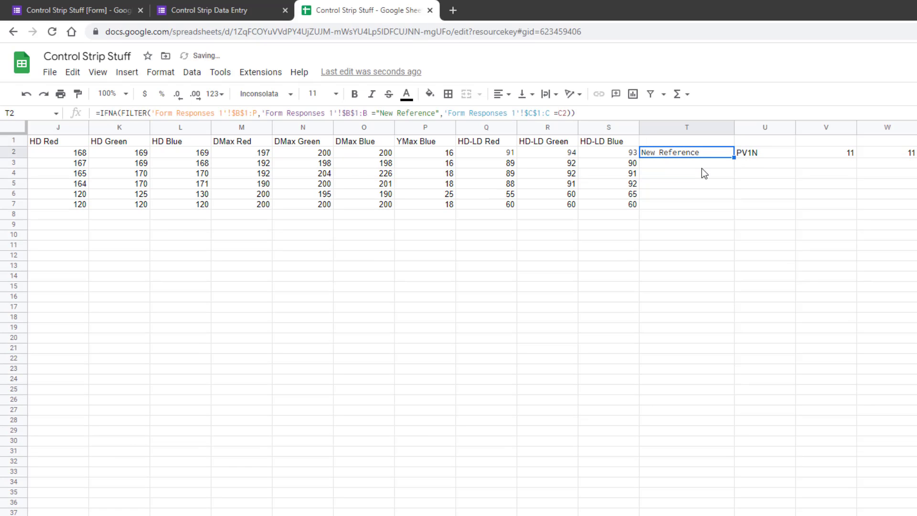
# Copy cell T2 itself into the whole of column T and check the formulas in T1, T10 and a lower row.
pyautogui.hotkey('ctrl', 'c')
pyautogui.click(681, 127)
pyautogui.hotkey('ctrl', 'v')
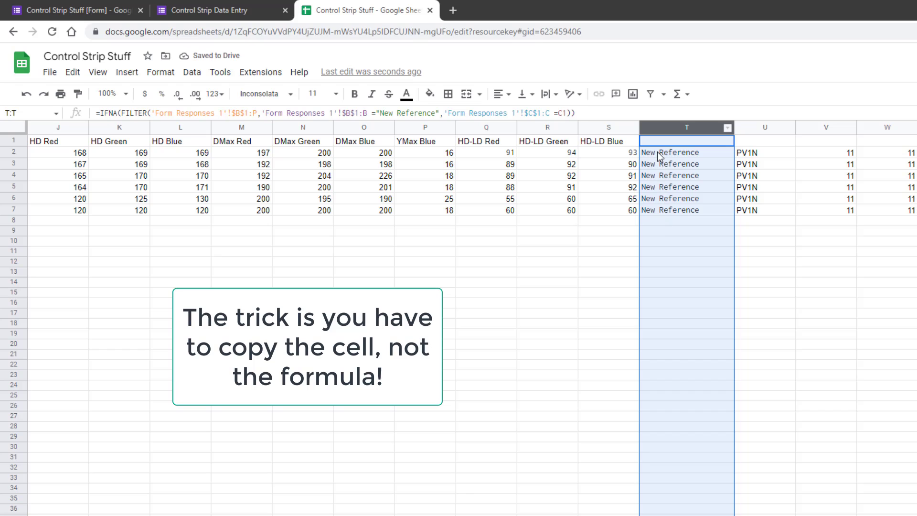
pyautogui.click(672, 141)
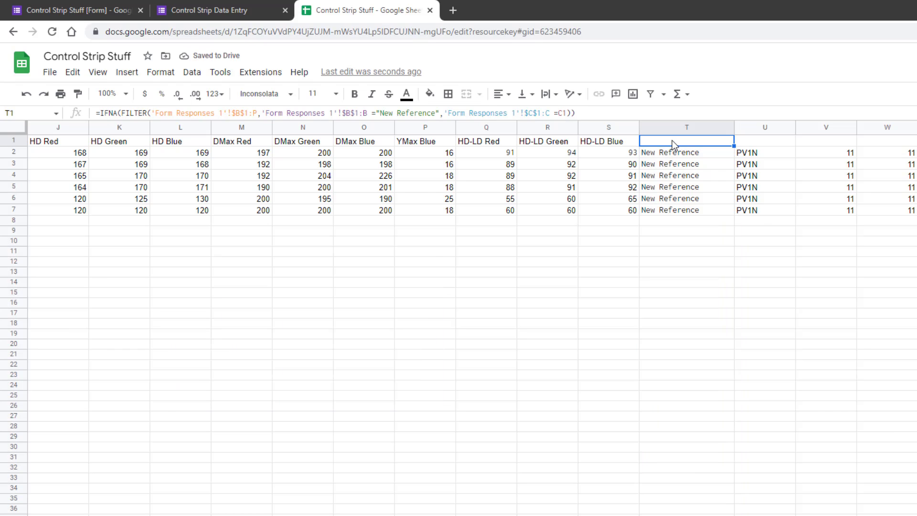
pyautogui.click(674, 241)
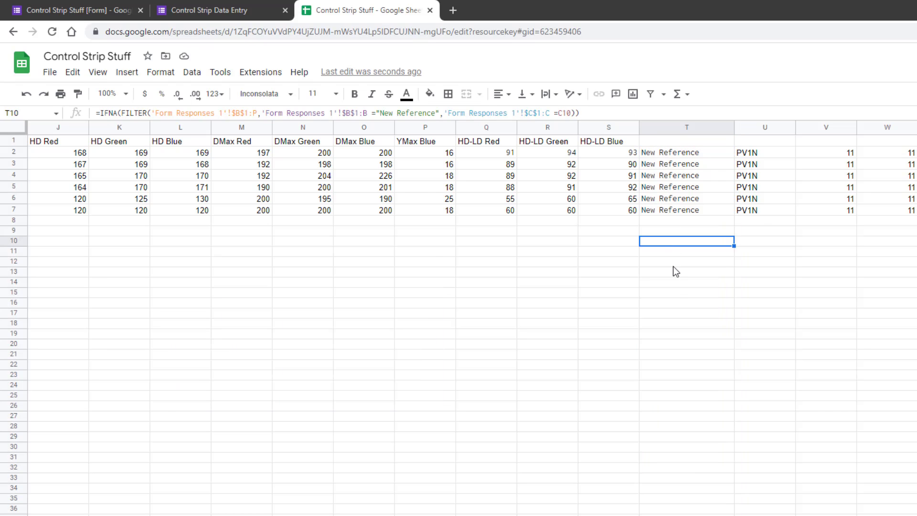
pyautogui.click(676, 283)
# Remove the IFNA wrapper from the formula in T18 so that only the FILTER function remains.
pyautogui.click(678, 325)
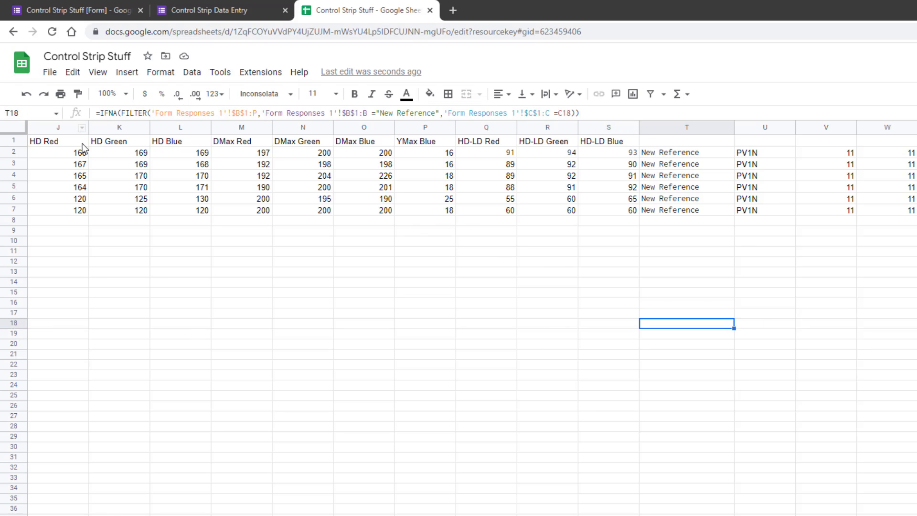
pyautogui.click(121, 115)
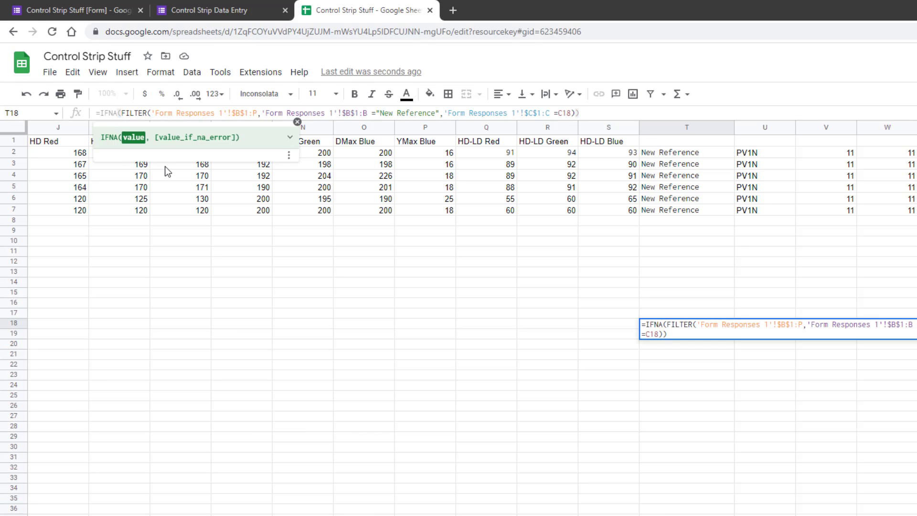
pyautogui.press('BackSpace')
pyautogui.press('BackSpace')
pyautogui.press('BackSpace')
pyautogui.press('BackSpace')
pyautogui.press('BackSpace')
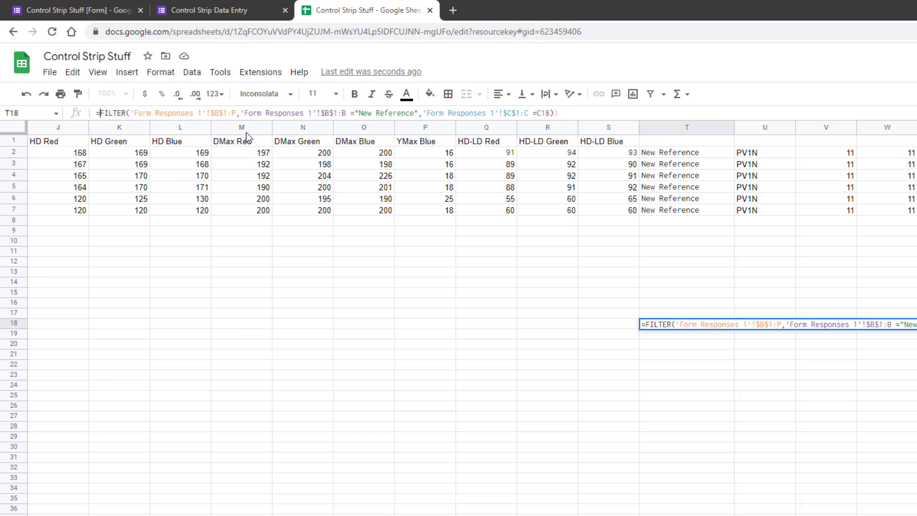
pyautogui.click(589, 113)
pyautogui.press('BackSpace')
pyautogui.press('Return')
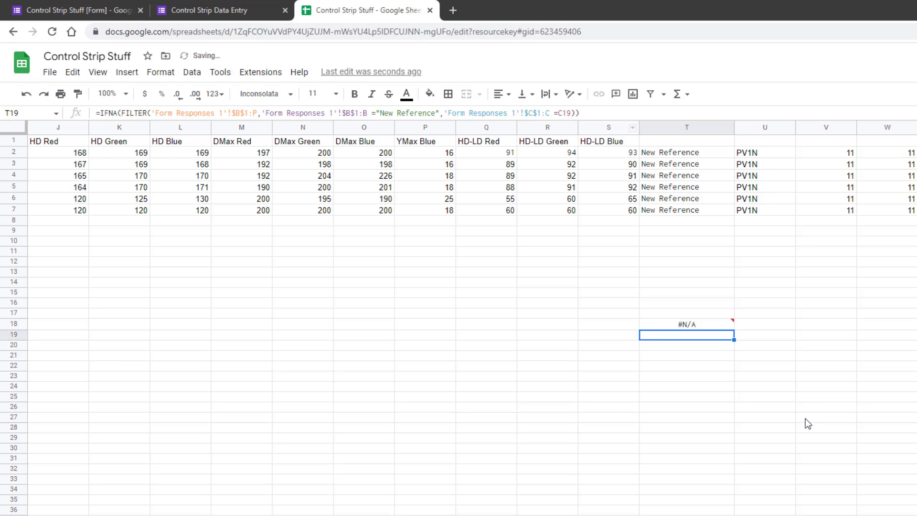
# Inspect the error on T18, undo the IFNA removal and keep the formula filled down column T.
pyautogui.moveTo(693, 326)
pyautogui.click(698, 325)
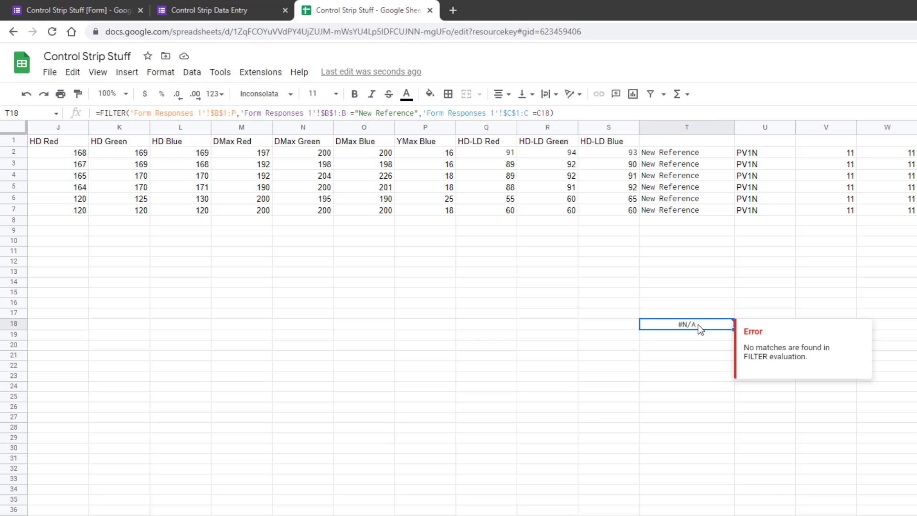
pyautogui.hotkey('ctrl', 'z')
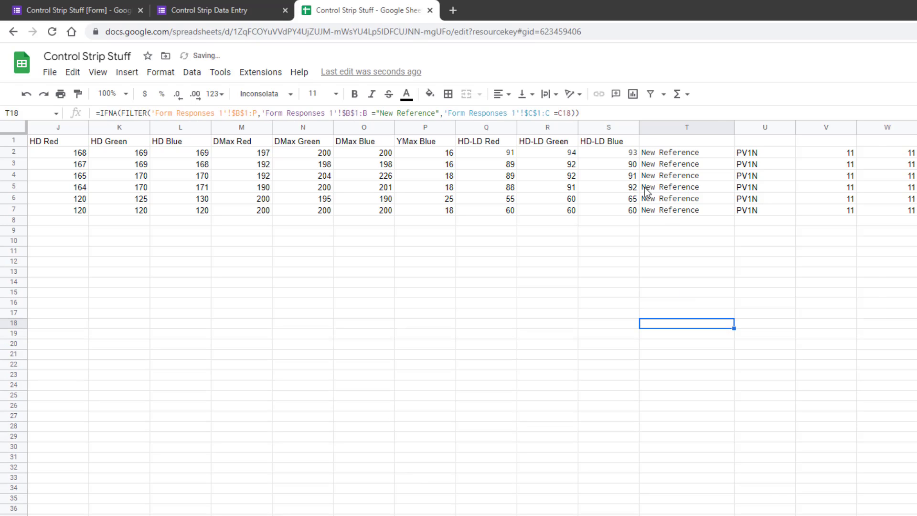
pyautogui.hotkey('ctrl', 'z')
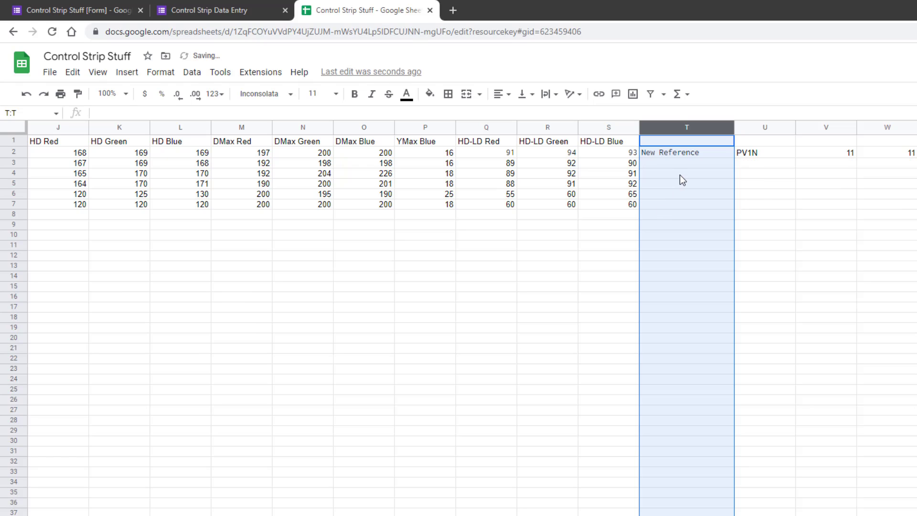
pyautogui.hotkey('ctrl', 'y')
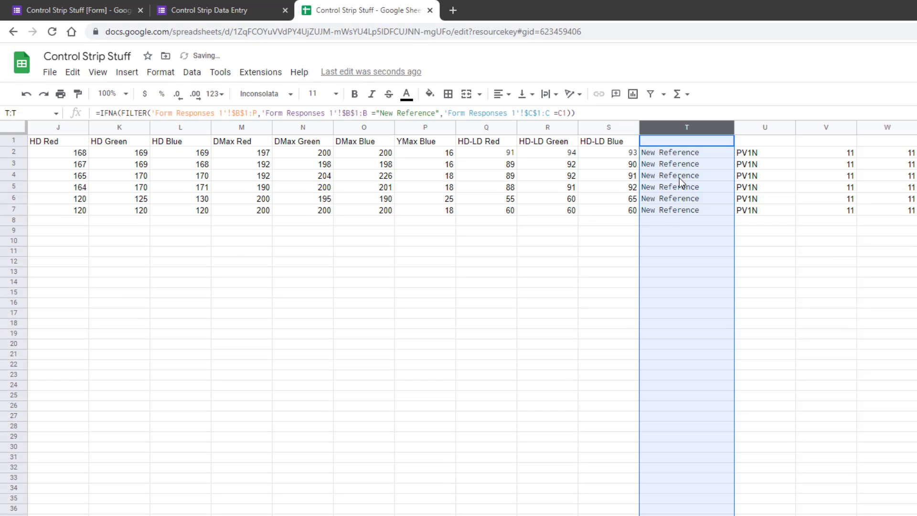
# Check the row reference in the copied formulas in T2, T17 and other rows of column T.
pyautogui.click(693, 236)
pyautogui.click(668, 155)
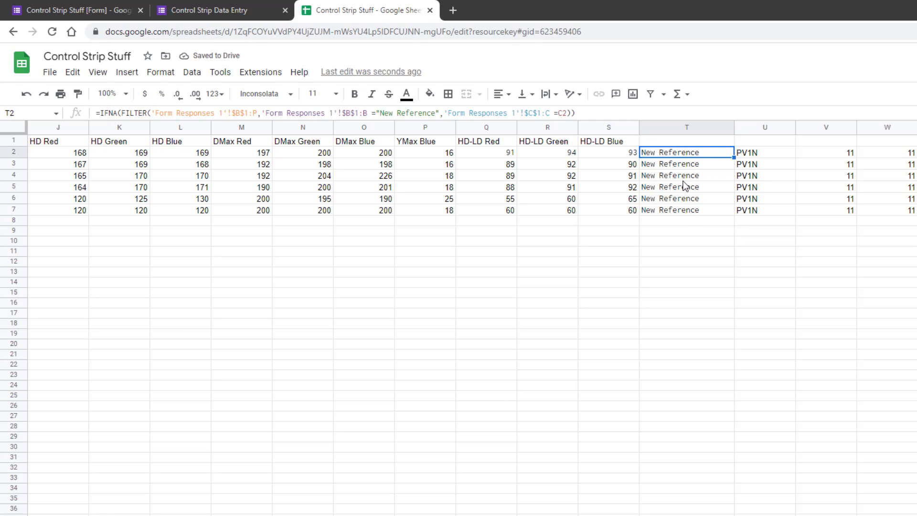
pyautogui.click(686, 240)
pyautogui.click(688, 291)
pyautogui.click(690, 312)
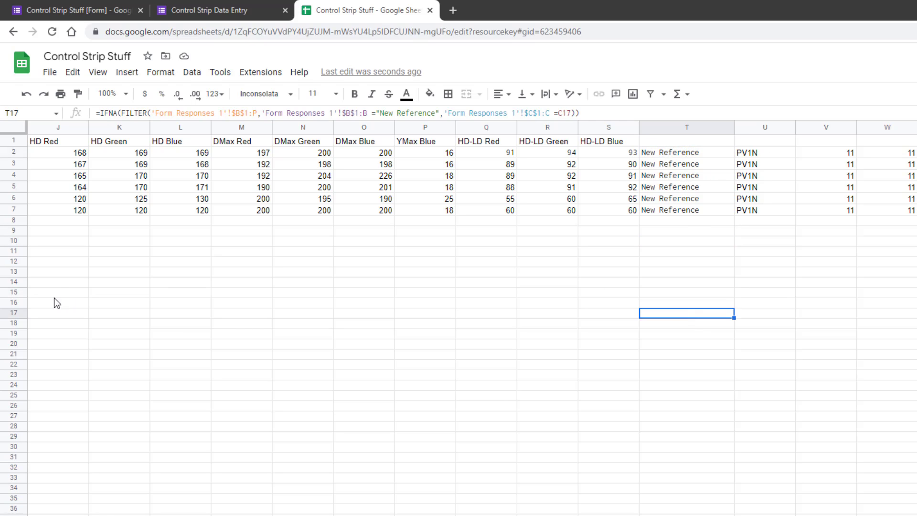
# Review the QUERY formulas in cells A1 and Q2 of the DATA sheet.
pyautogui.hscroll(-5, 109, 317)
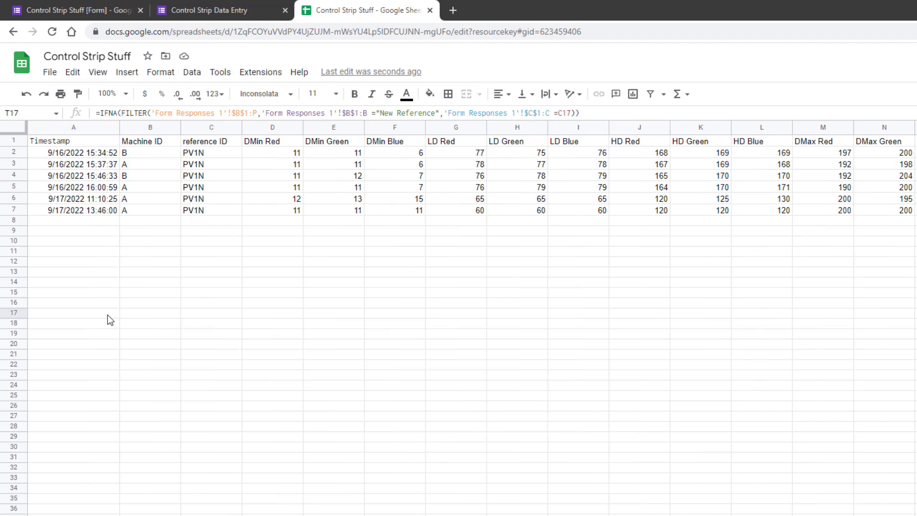
pyautogui.click(52, 143)
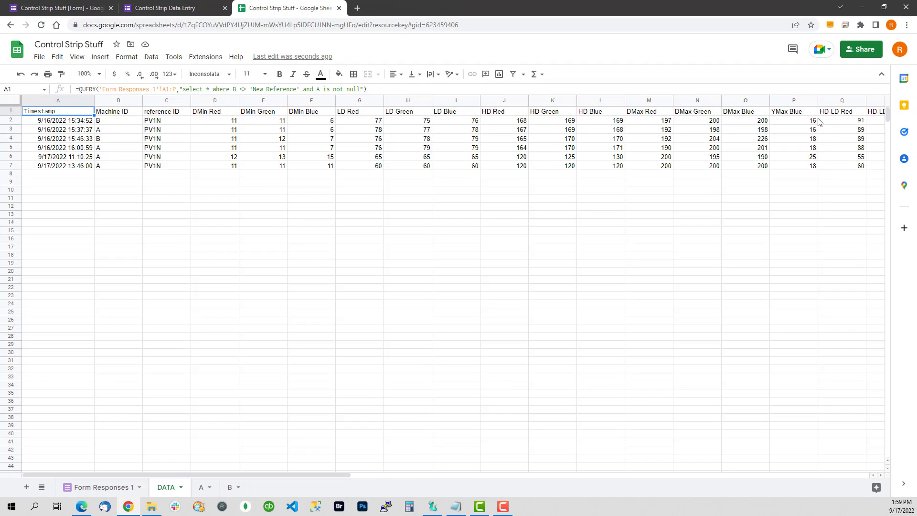
pyautogui.click(837, 122)
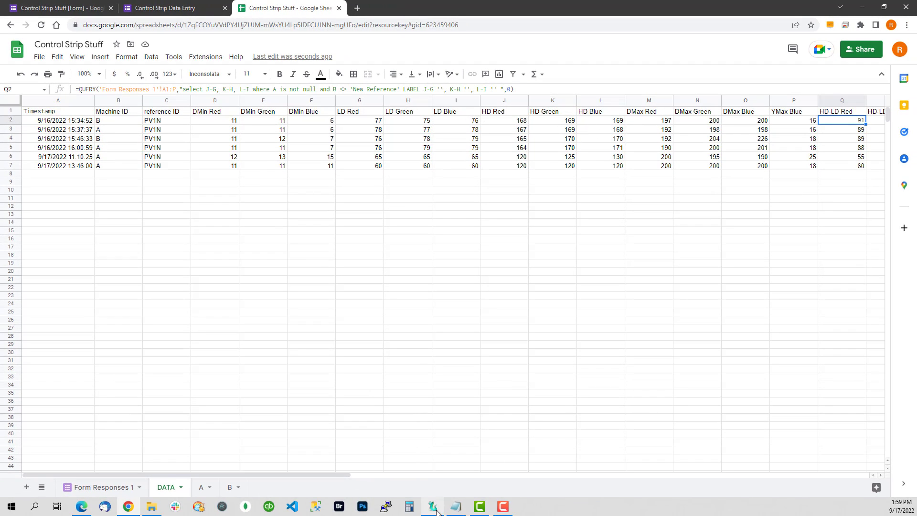
# Review the FILTER formulas from T2 to T7 and the reference values they return through column AH.
pyautogui.moveTo(298, 474); pyautogui.dragTo(460, 478)
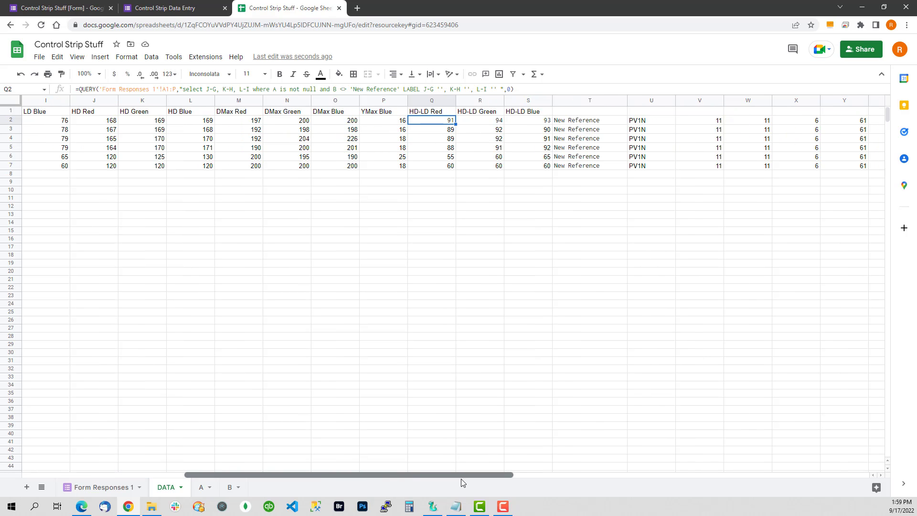
pyautogui.click(566, 122)
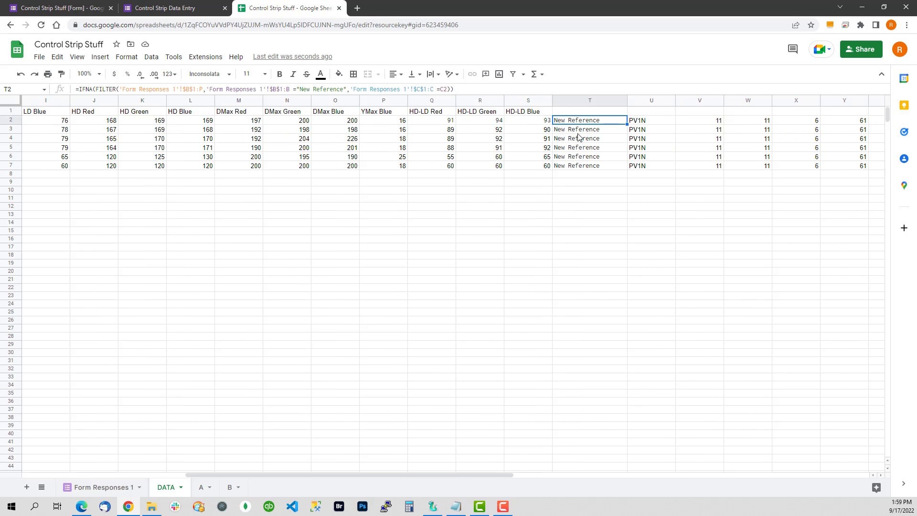
pyautogui.click(578, 132)
pyautogui.click(578, 149)
pyautogui.click(575, 159)
pyautogui.click(574, 165)
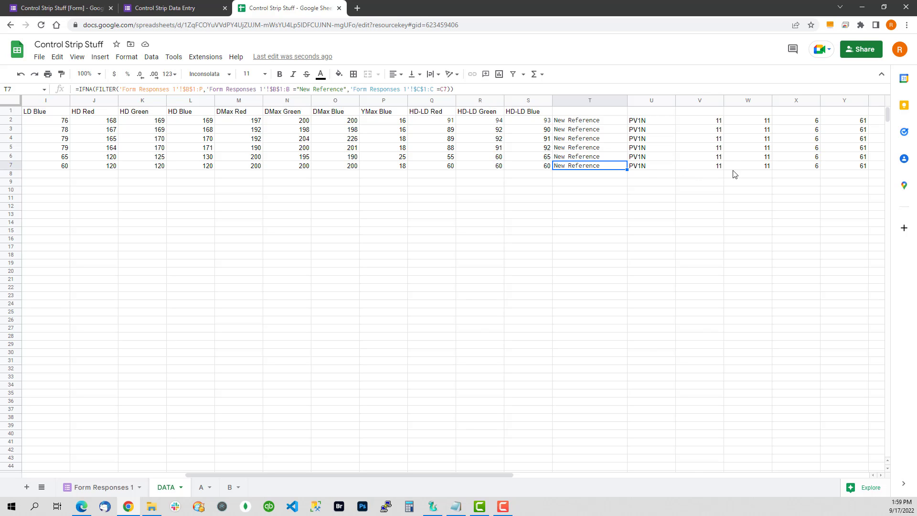
pyautogui.moveTo(495, 475); pyautogui.dragTo(729, 474)
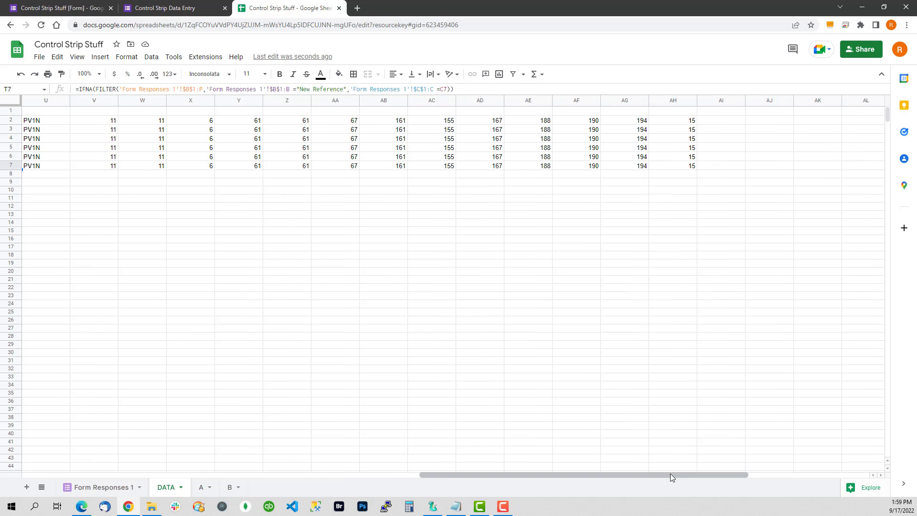
pyautogui.moveTo(669, 475); pyautogui.dragTo(247, 475)
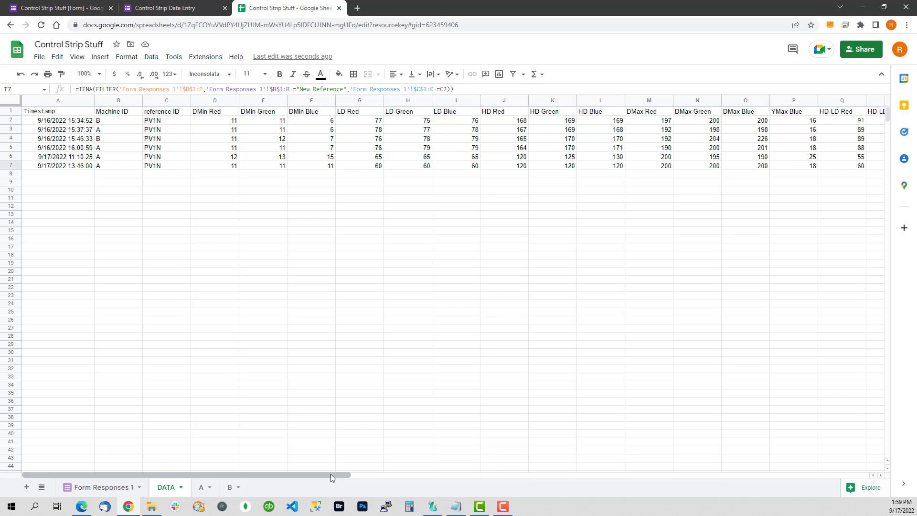
# Compare the row 7 timestamp and reference ID in C7 with the FILTER formula in T7 on the DATA sheet.
pyautogui.click(164, 168)
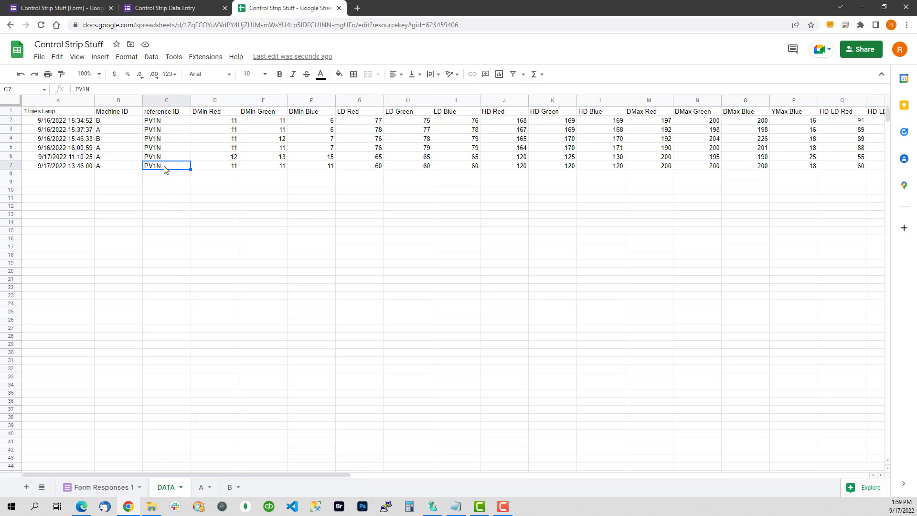
pyautogui.click(91, 167)
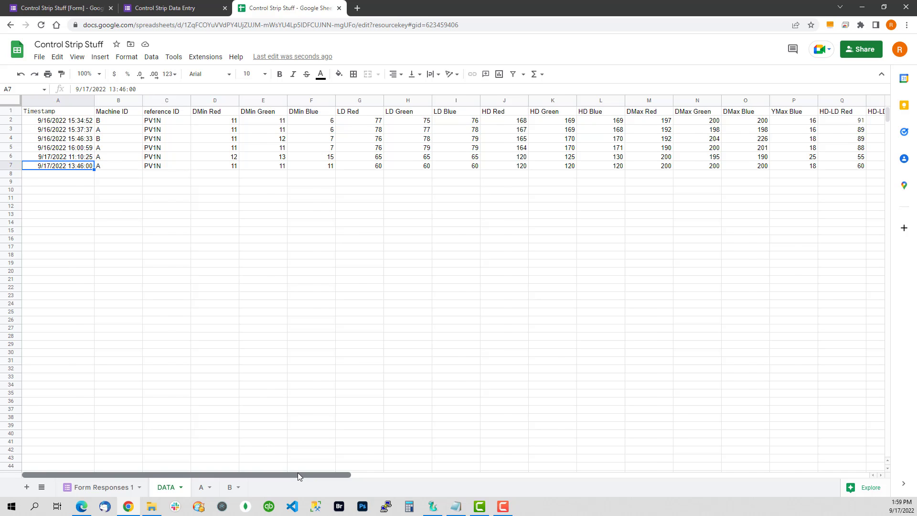
pyautogui.moveTo(297, 475); pyautogui.dragTo(444, 485)
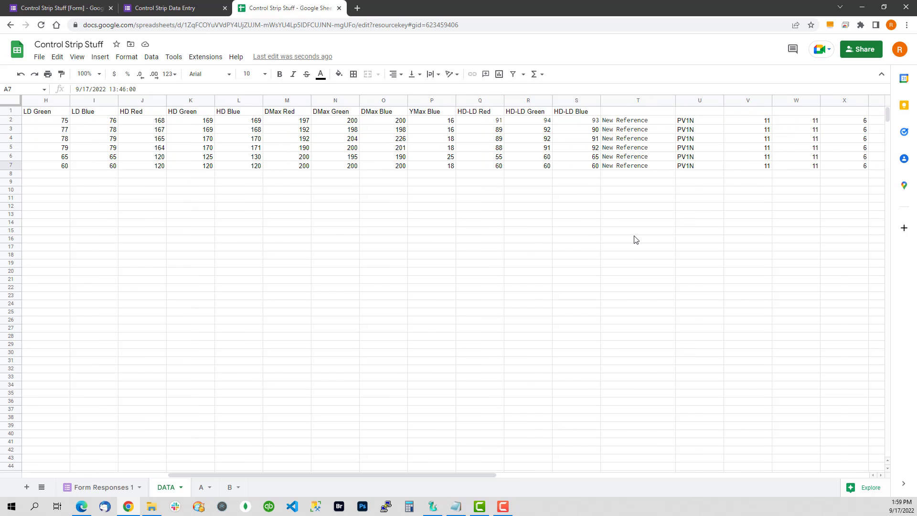
pyautogui.click(627, 167)
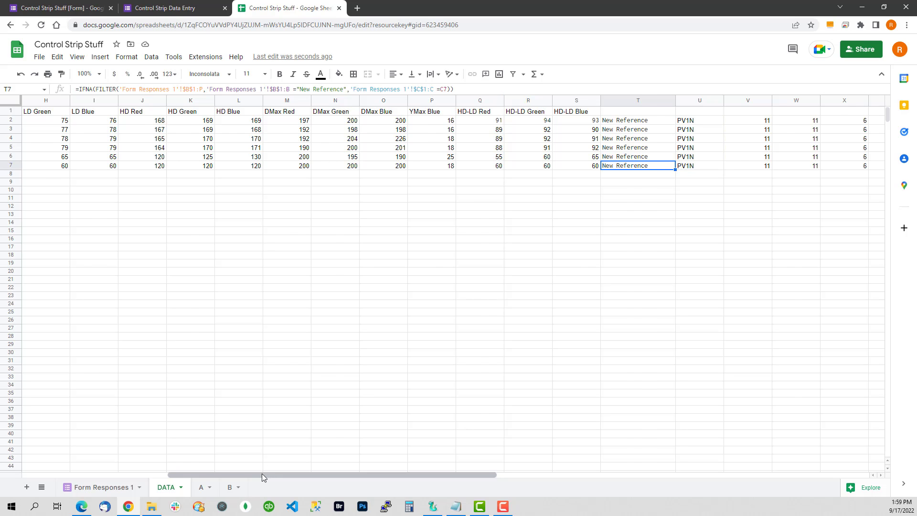
pyautogui.moveTo(262, 474); pyautogui.dragTo(80, 467)
pyautogui.click(163, 169)
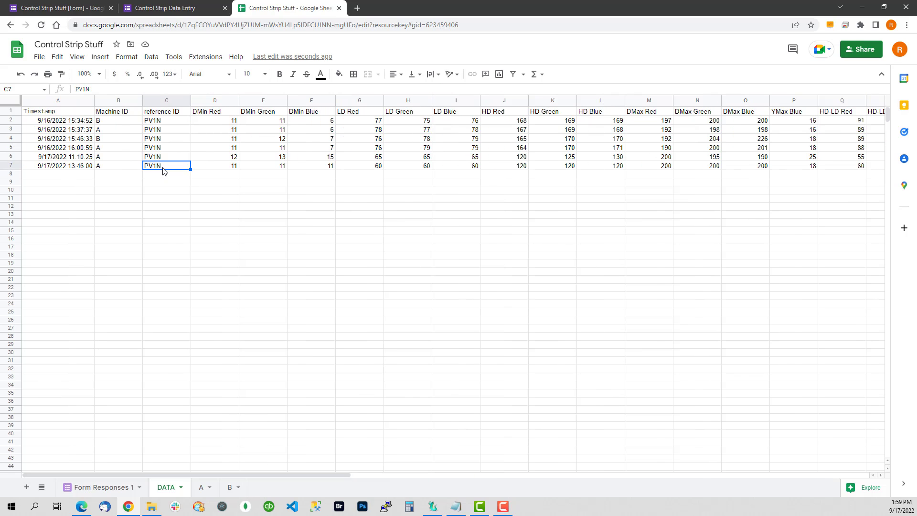
# Compare the New Reference row in Form Responses 1 with the reference values in columns T to AH of the DATA sheet.
pyautogui.click(120, 486)
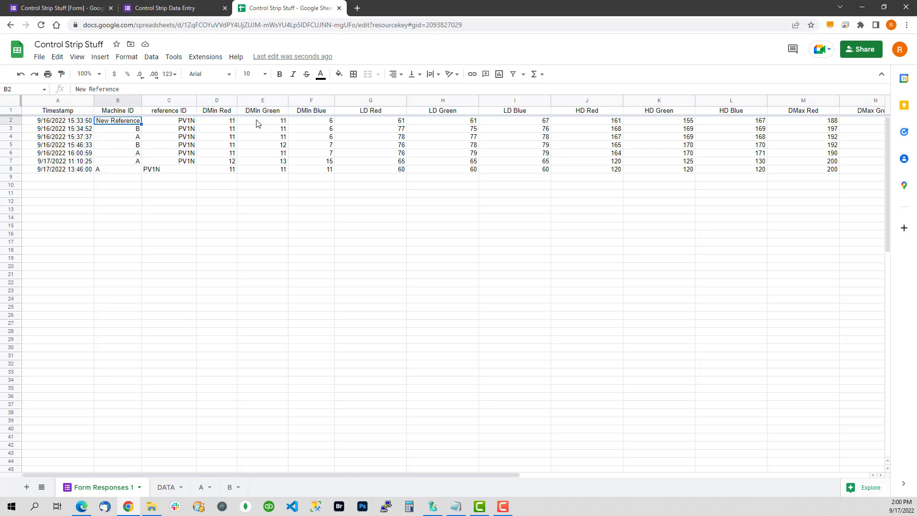
pyautogui.click(178, 487)
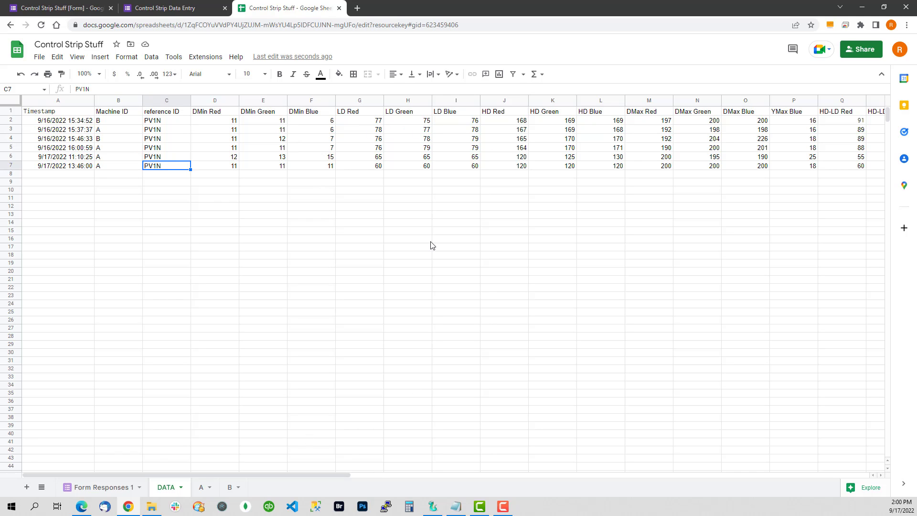
pyautogui.moveTo(329, 474); pyautogui.dragTo(652, 486)
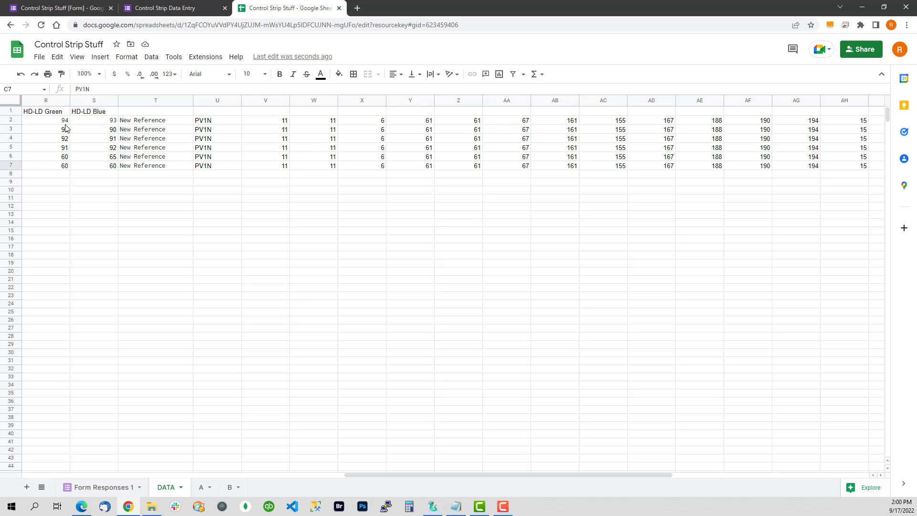
pyautogui.moveTo(524, 476); pyautogui.dragTo(200, 477)
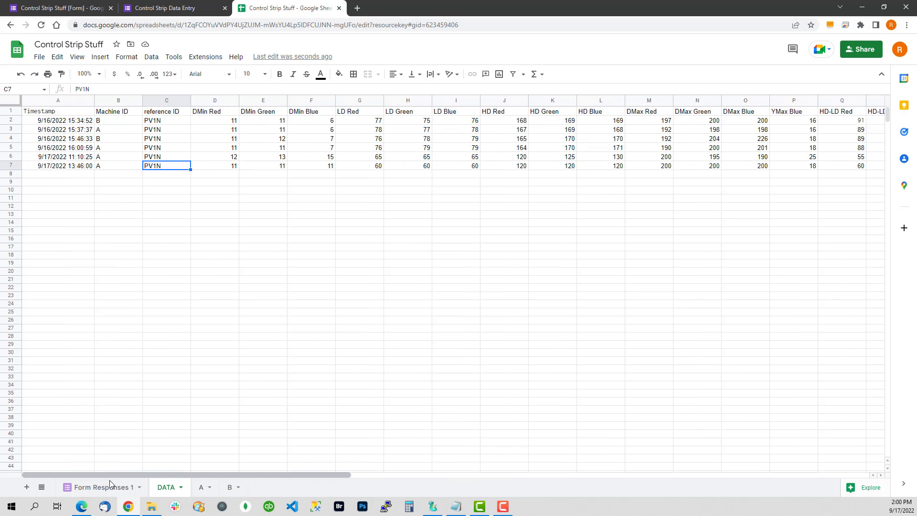
# Open sheet A and review its header cells from Date to DMin Red and the formula in A2.
pyautogui.click(204, 492)
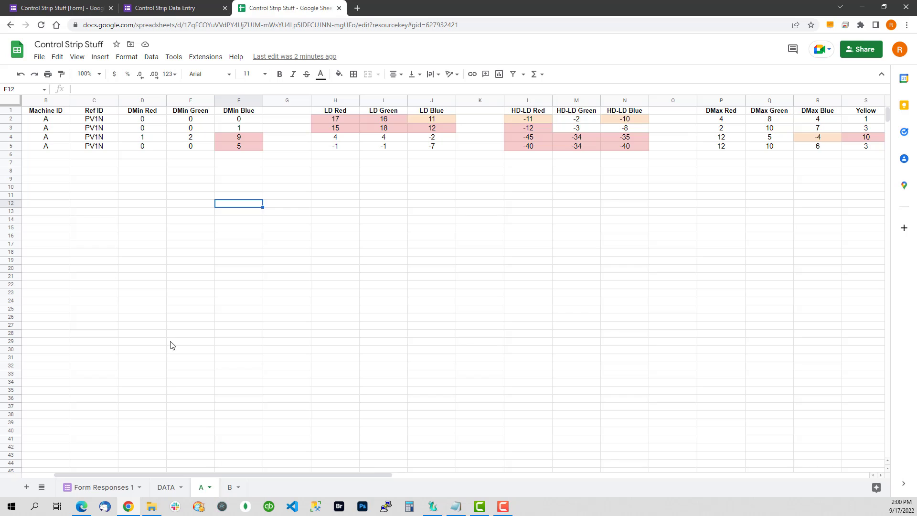
pyautogui.click(48, 112)
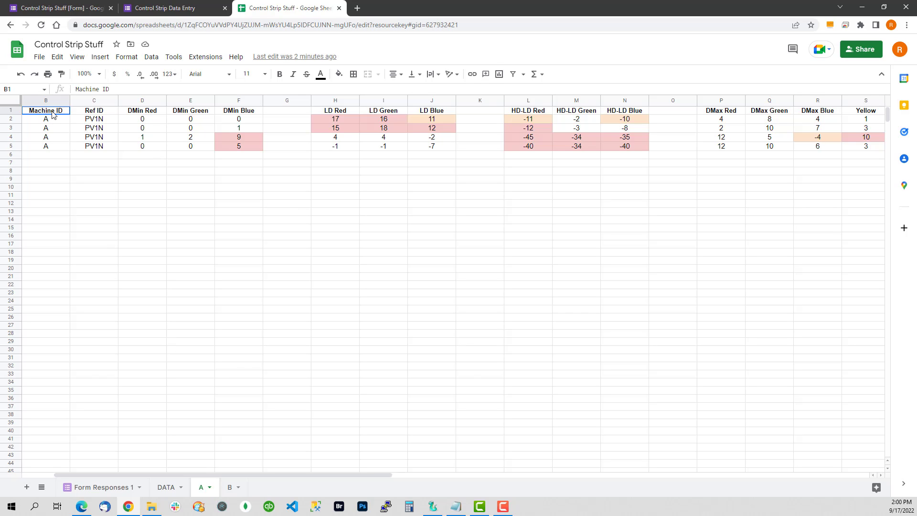
pyautogui.click(51, 117)
pyautogui.click(54, 111)
pyautogui.moveTo(134, 473); pyautogui.dragTo(71, 471)
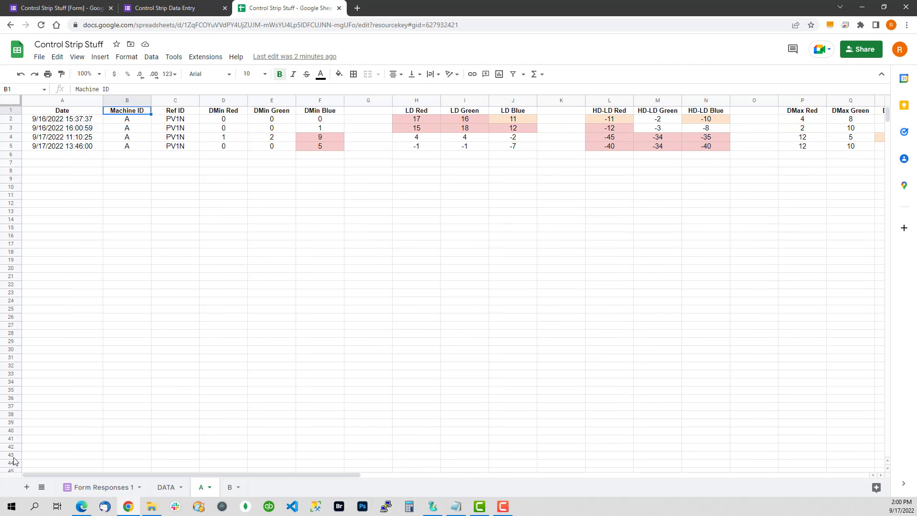
pyautogui.click(56, 112)
pyautogui.click(55, 123)
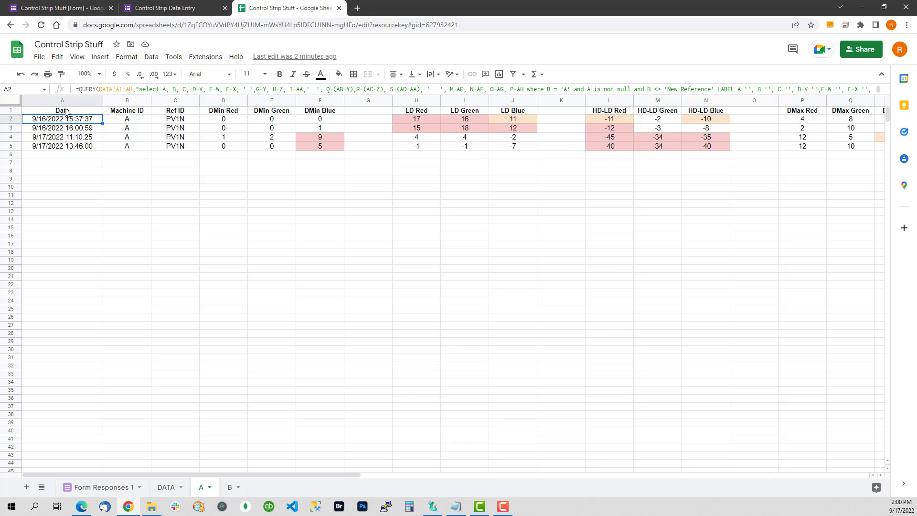
pyautogui.click(68, 112)
pyautogui.click(118, 114)
pyautogui.click(168, 114)
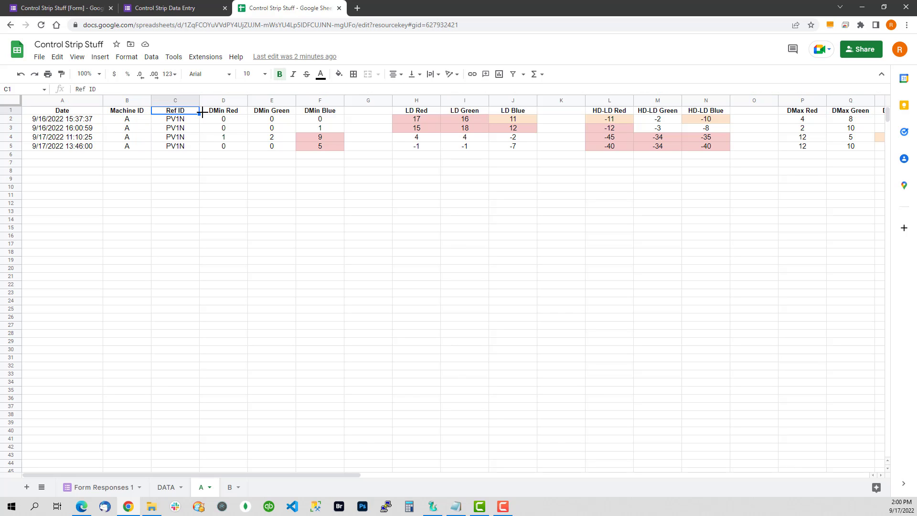
pyautogui.click(226, 113)
# Examine the DATA!A1:AH range in the A2 QUERY formula and check the columns it covers on the DATA sheet.
pyautogui.click(71, 118)
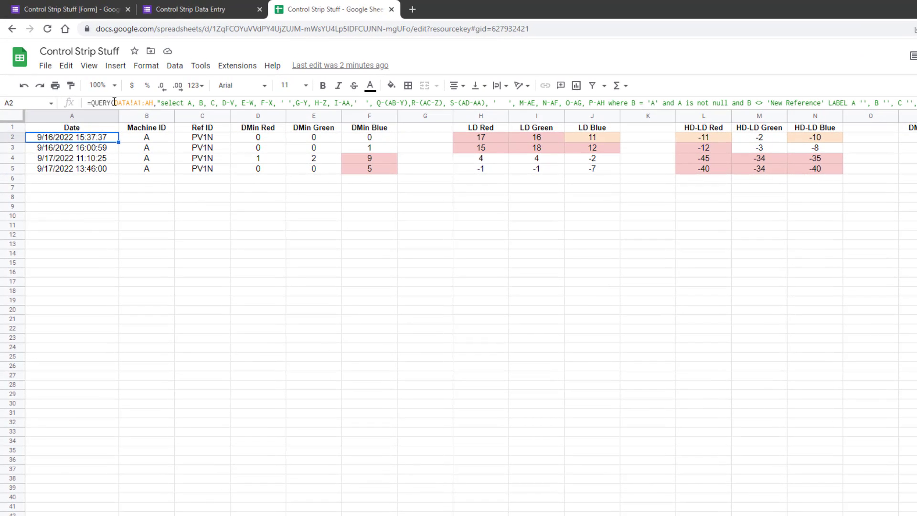
pyautogui.doubleClick(114, 102)
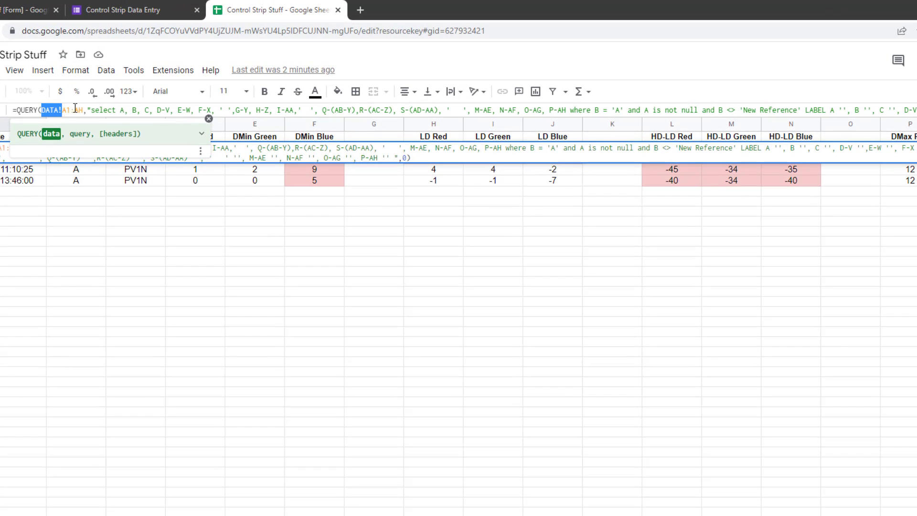
pyautogui.click(84, 110)
pyautogui.hscroll(10, 459, 315)
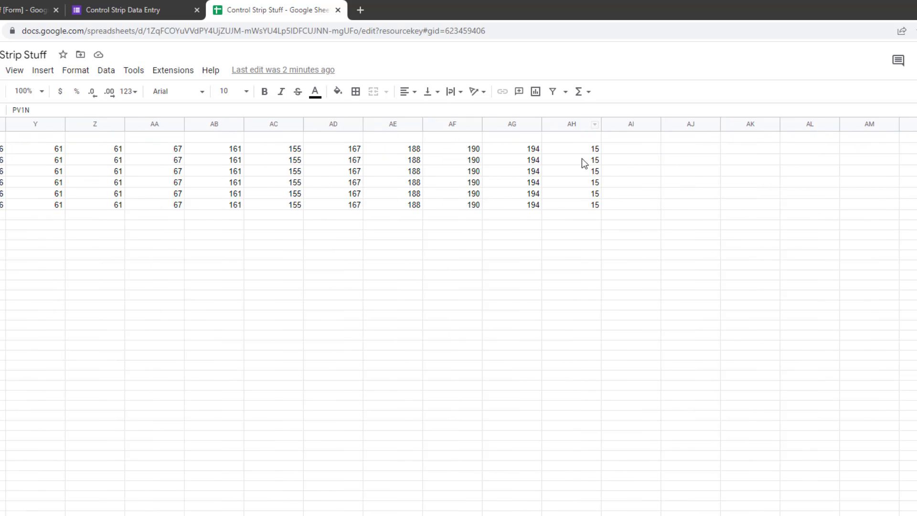
pyautogui.hscroll(-10, 458, 315)
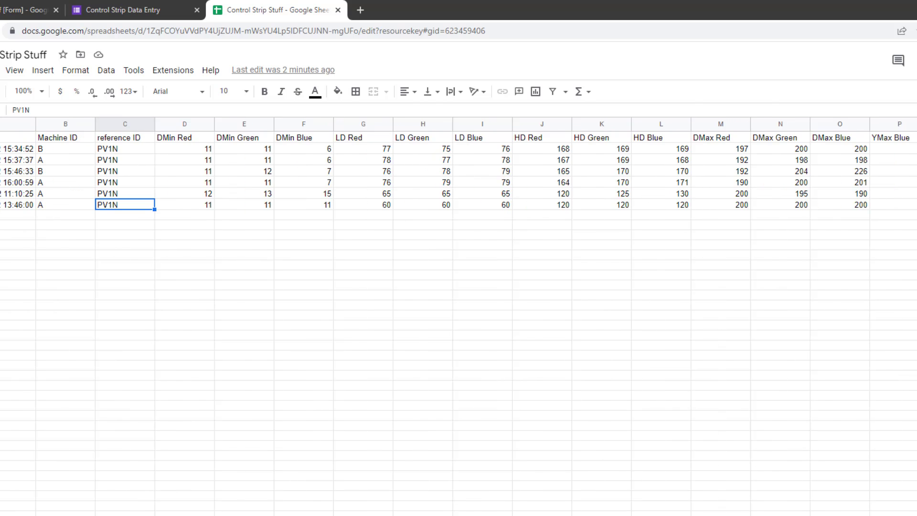
# Compare the D-V subtraction in sheet A's QUERY with the DMin Red and matching reference columns on the DATA sheet.
pyautogui.click(98, 515)
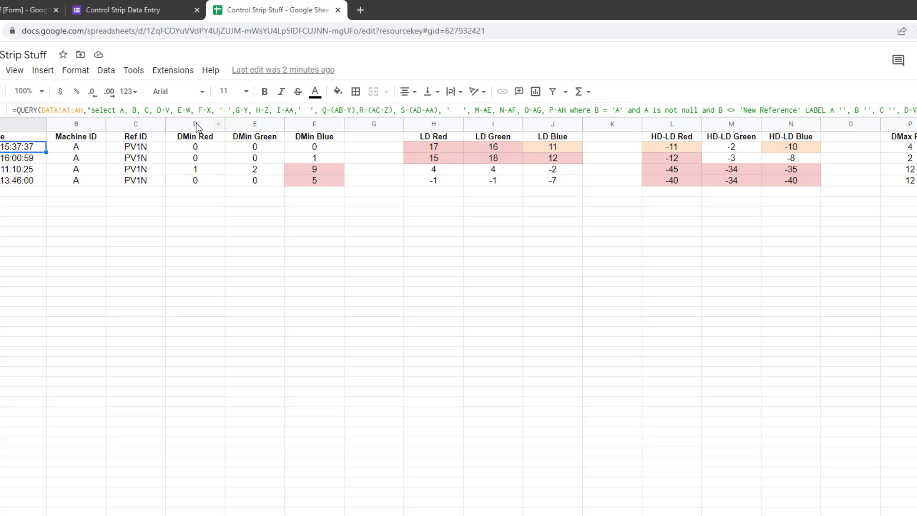
pyautogui.click(184, 515)
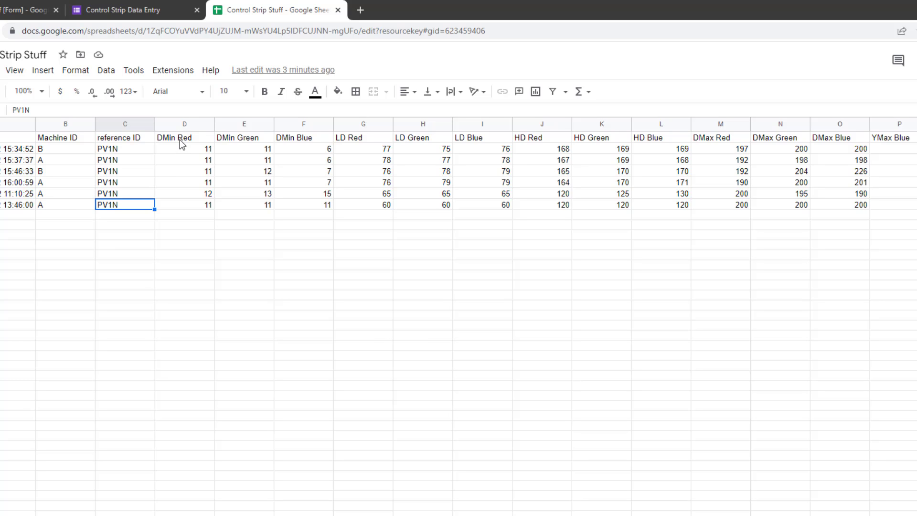
pyautogui.hscroll(10, 459, 314)
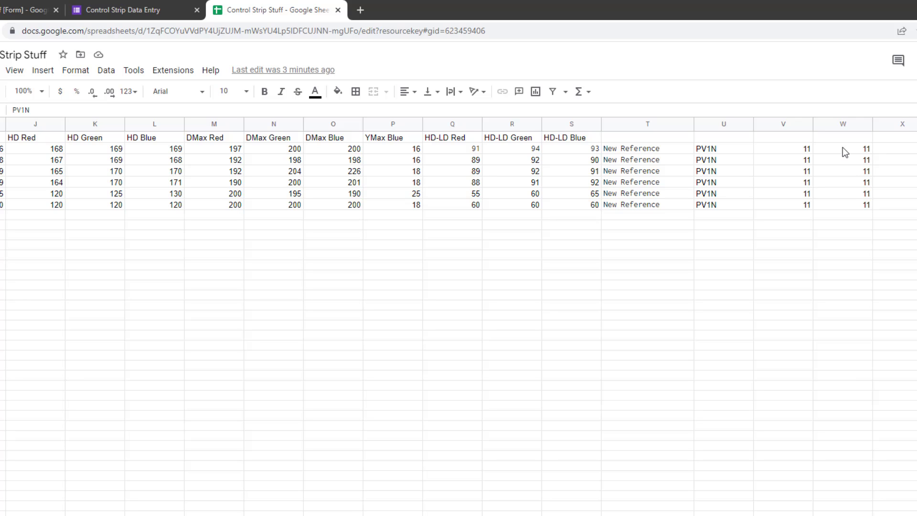
pyautogui.hotkey('ctrl', 'shift', 'pagedown')
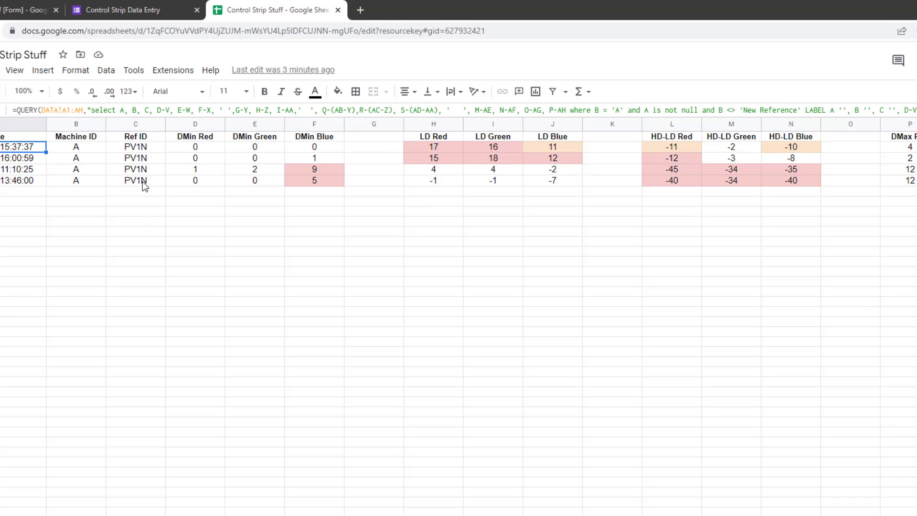
# Inspect the quoted blank space in sheet A's QUERY, the empty column G and the deviation columns through Yellow.
pyautogui.click(223, 110)
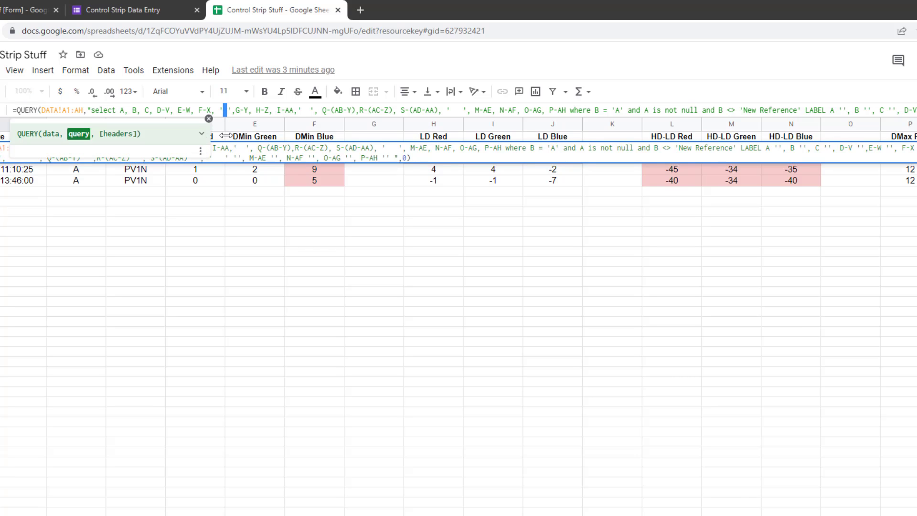
pyautogui.click(396, 242)
pyautogui.click(369, 124)
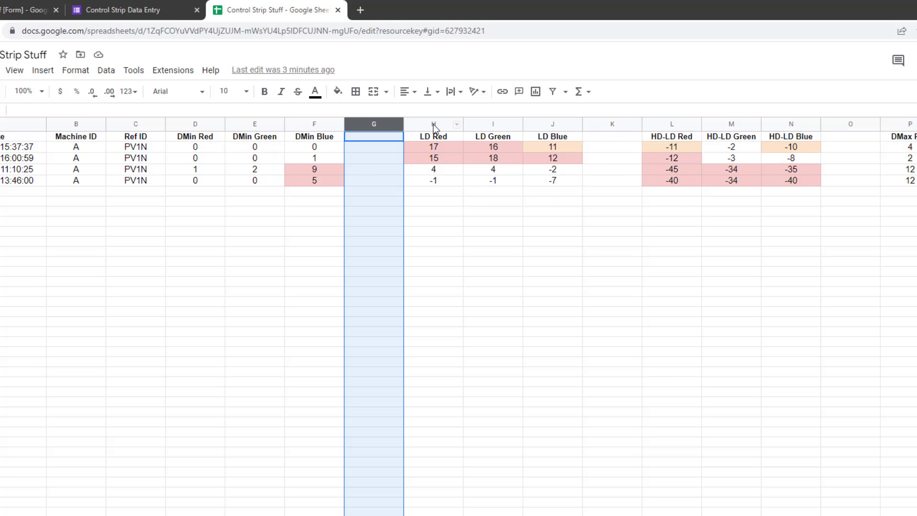
pyautogui.click(15, 147)
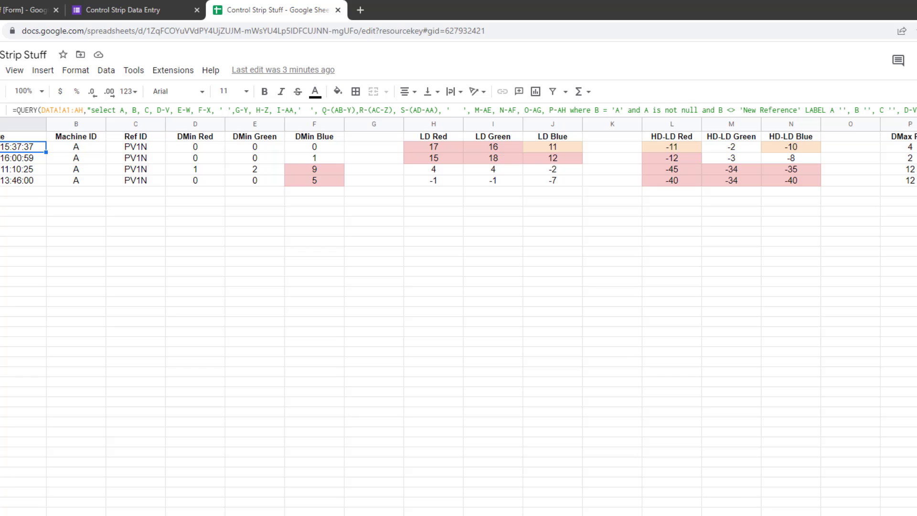
pyautogui.hscroll(5, 457, 239)
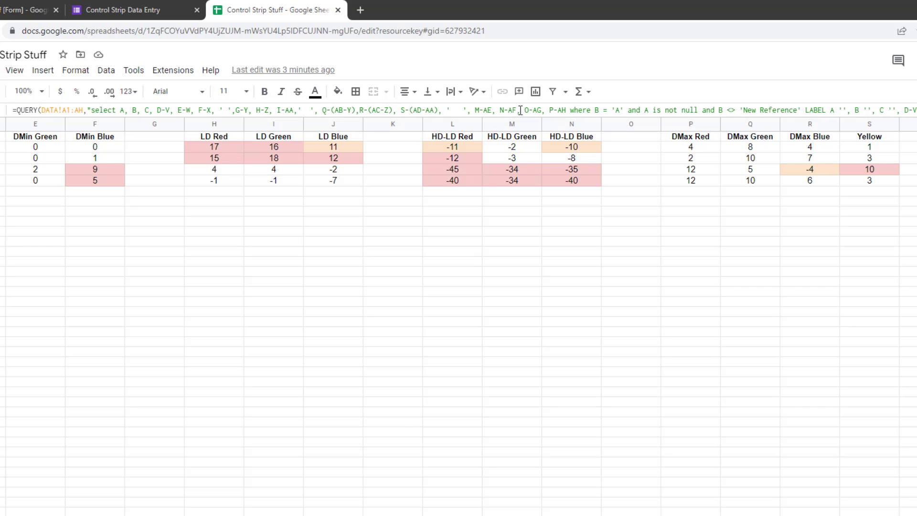
# Examine the where clause of the A2 QUERY, covering B = 'A', A is not null and B <> 'New Reference', then close the formula.
pyautogui.click(571, 109)
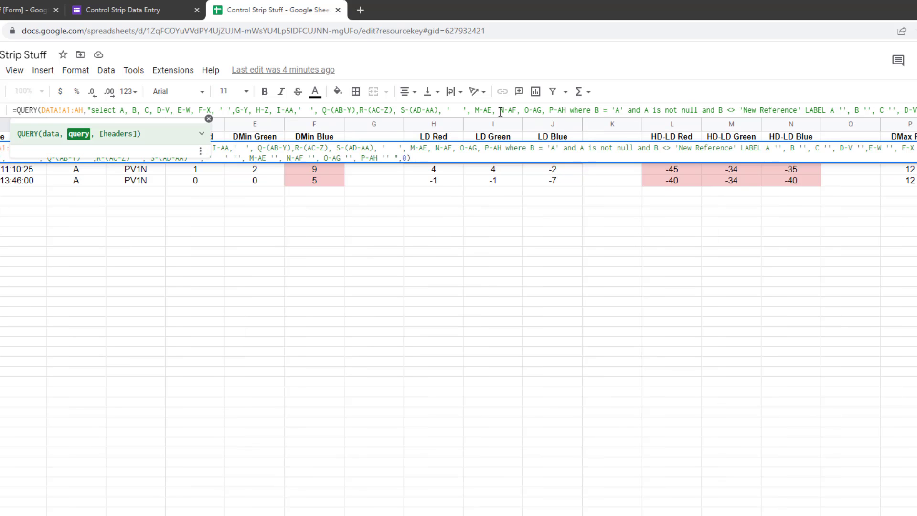
pyautogui.doubleClick(597, 110)
pyautogui.doubleClick(620, 110)
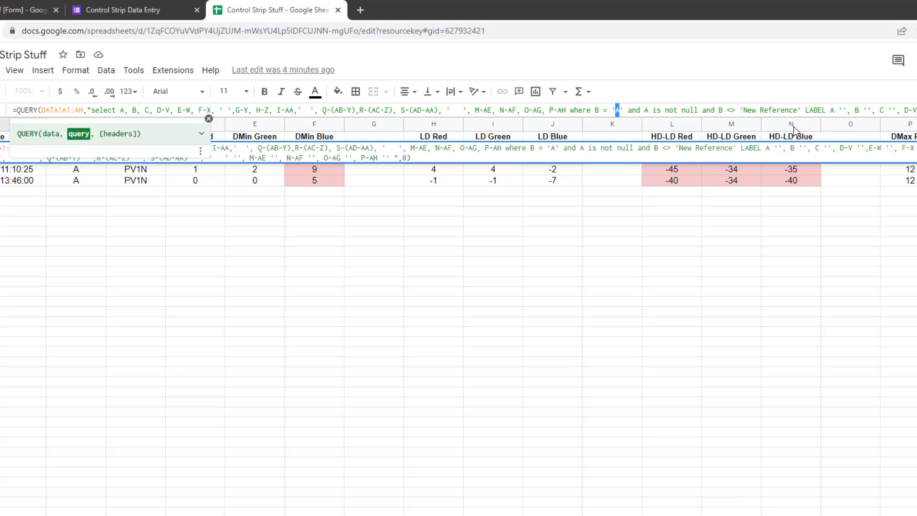
pyautogui.hscroll(5, 459, 315)
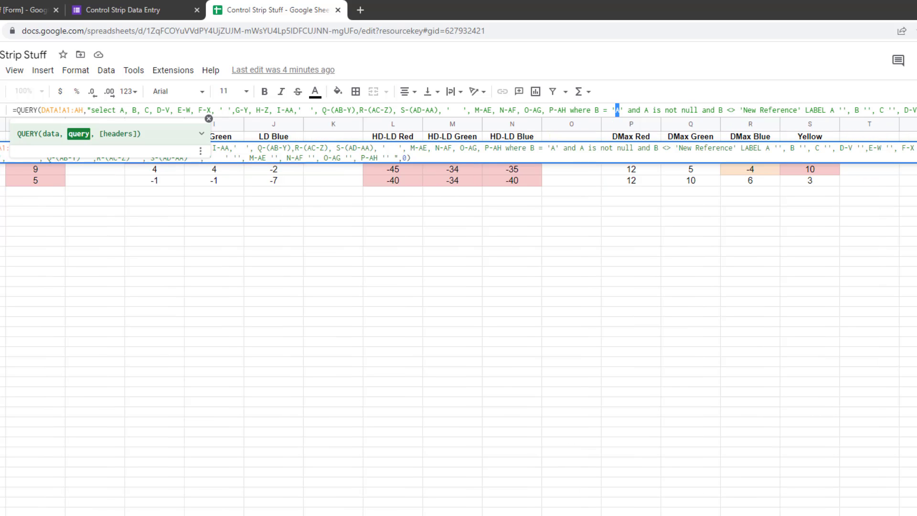
pyautogui.click(627, 110)
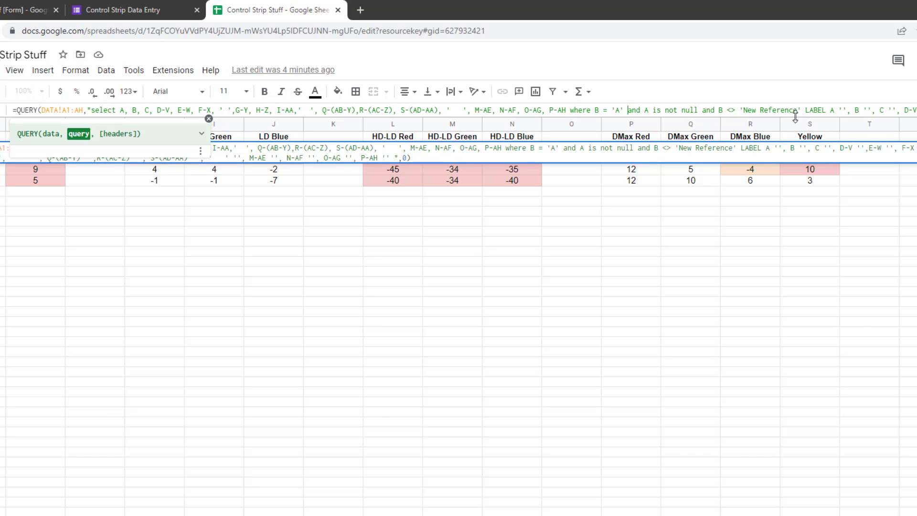
pyautogui.hscroll(5, 458, 287)
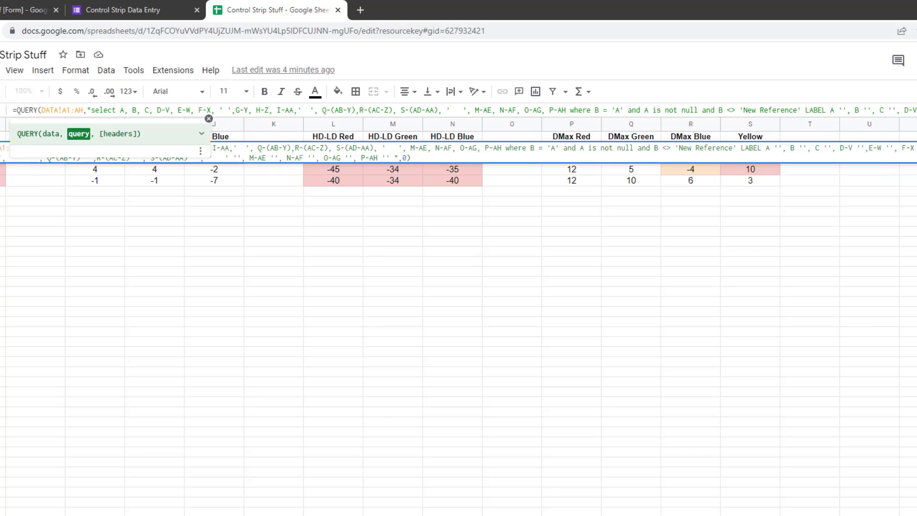
pyautogui.click(798, 110)
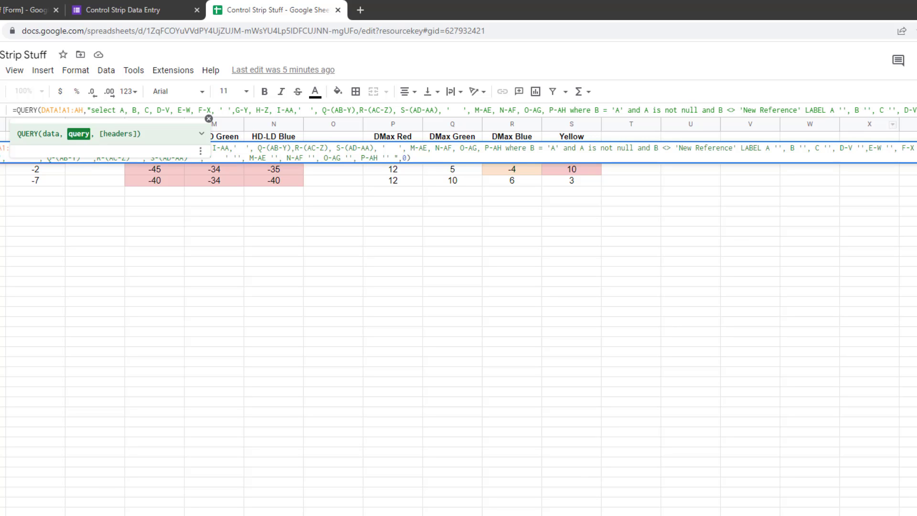
pyautogui.press('Return')
# Look over sheet A's deviation columns and return to the QUERY formula in A2.
pyautogui.hscroll(4, 459, 315)
pyautogui.hscroll(-12, 459, 316)
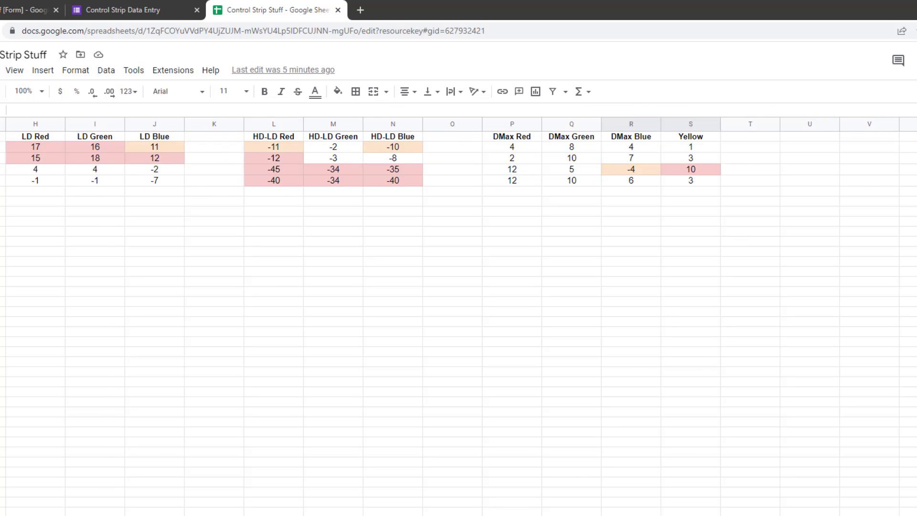
pyautogui.click(9, 136)
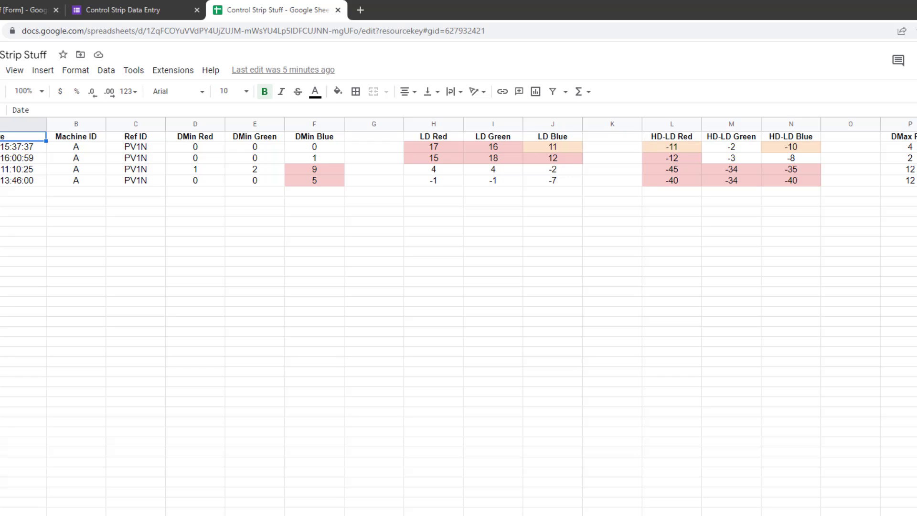
pyautogui.press('Down')
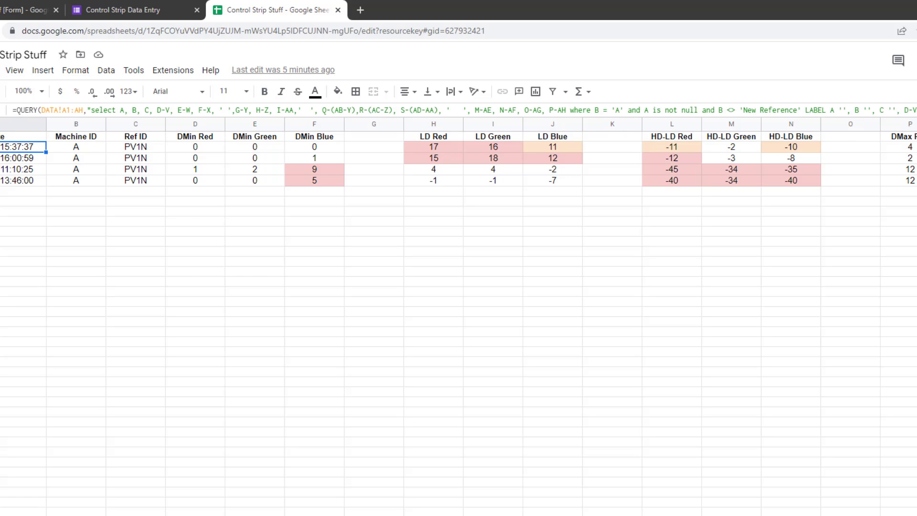
# Switch to the Notepad copy of the QUERY and compare the selected columns A through F-X with their empty labels in the LABEL clause.
pyautogui.hotkey('alt', 'Tab')
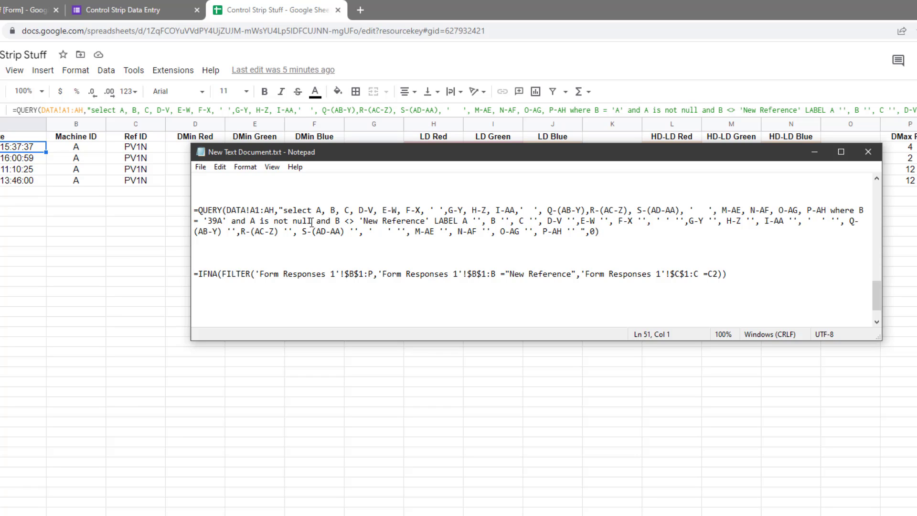
pyautogui.moveTo(435, 221); pyautogui.dragTo(459, 221)
pyautogui.moveTo(315, 209); pyautogui.dragTo(421, 208)
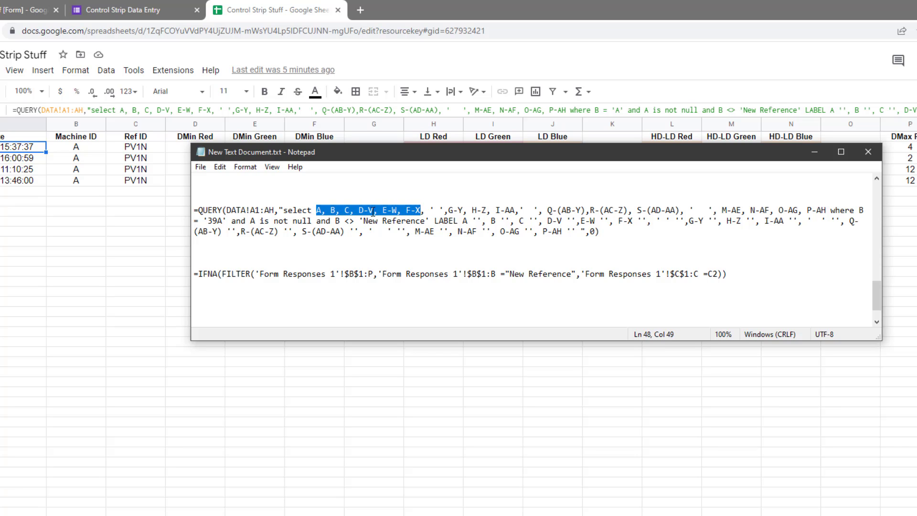
pyautogui.doubleClick(571, 220)
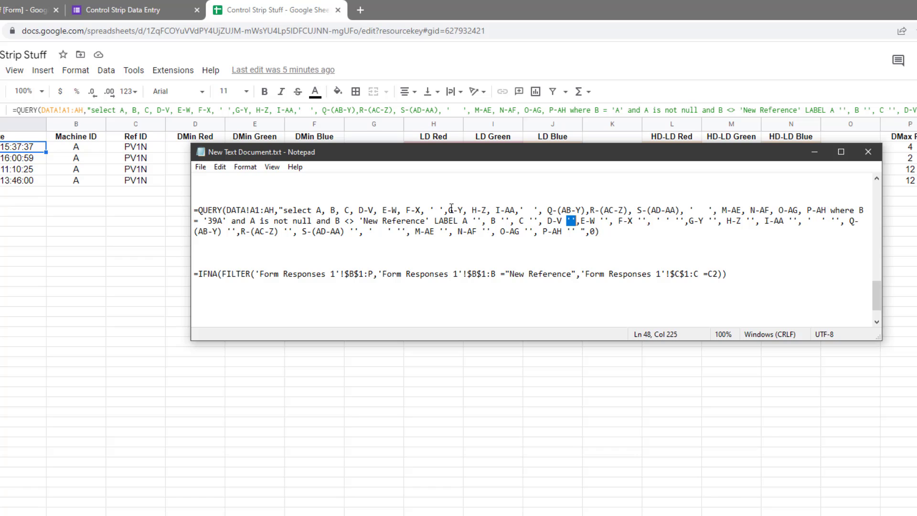
# Match the QUERY's G-Y and quoted blank-space columns to their entries in the LABEL clause, then return to sheet A.
pyautogui.moveTo(447, 210); pyautogui.dragTo(464, 210)
pyautogui.moveTo(811, 221); pyautogui.dragTo(835, 219)
pyautogui.moveTo(524, 210); pyautogui.dragTo(533, 210)
pyautogui.click(610, 232)
pyautogui.click(122, 227)
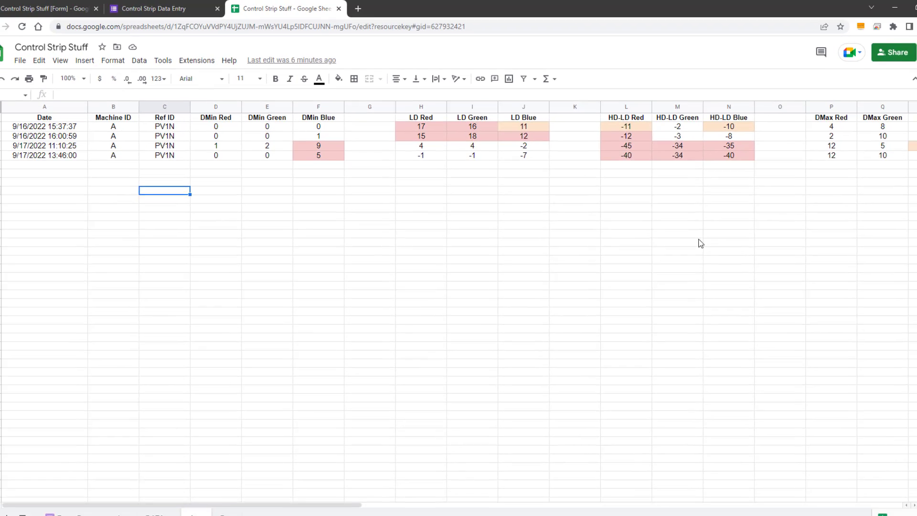
# Review the conditional format rules covering sheet A's LD and HD-LD columns from the LD Red value in H2, then close them.
pyautogui.click(419, 120)
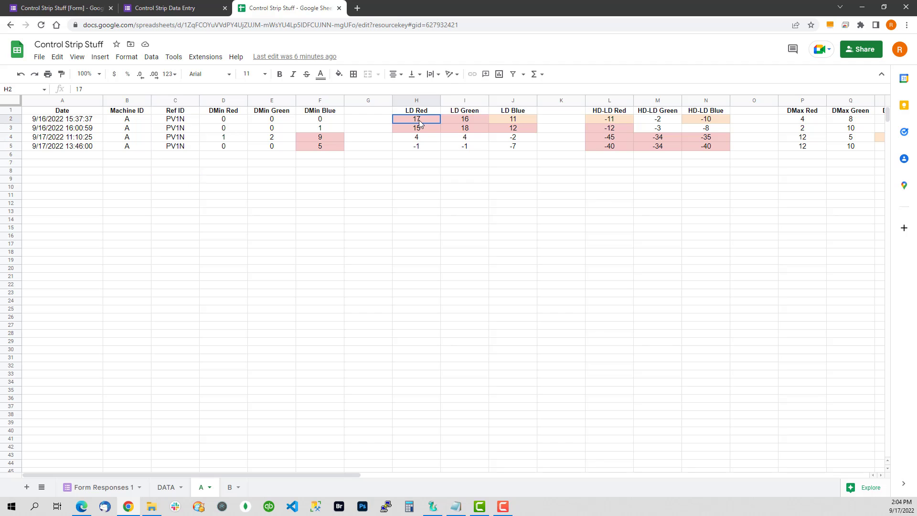
pyautogui.click(127, 57)
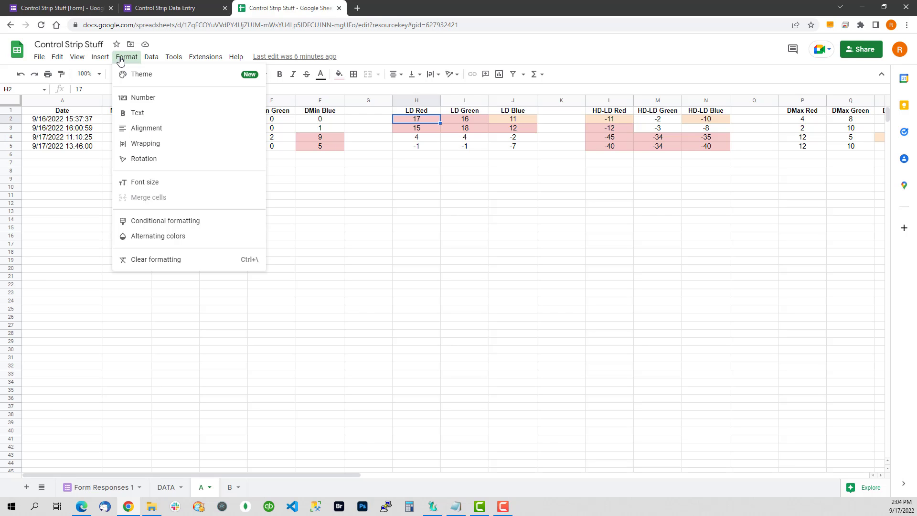
pyautogui.click(156, 222)
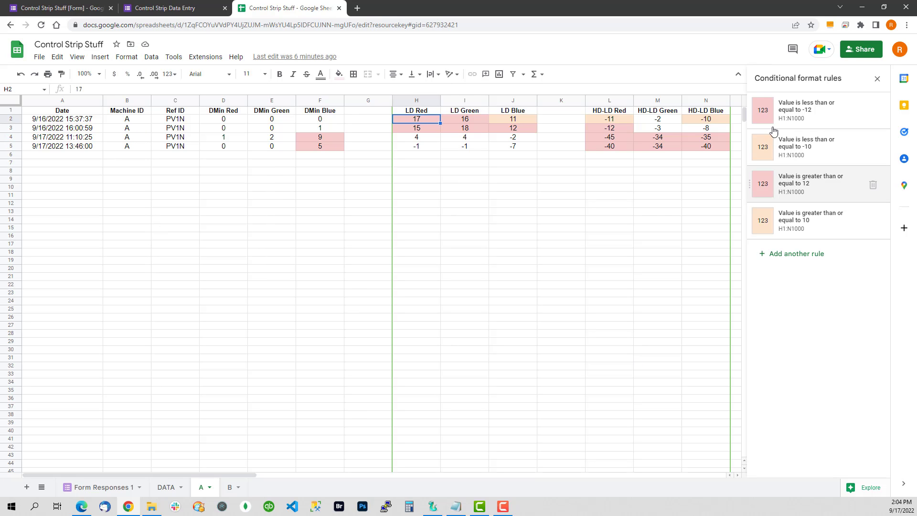
pyautogui.click(879, 78)
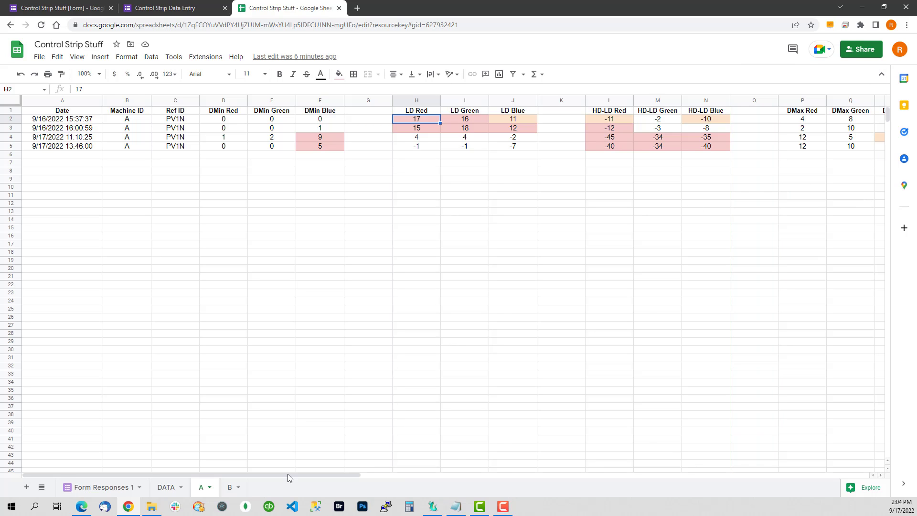
# Look over machine B's deviations on sheet B and return to sheet A.
pyautogui.moveTo(320, 474); pyautogui.dragTo(106, 465)
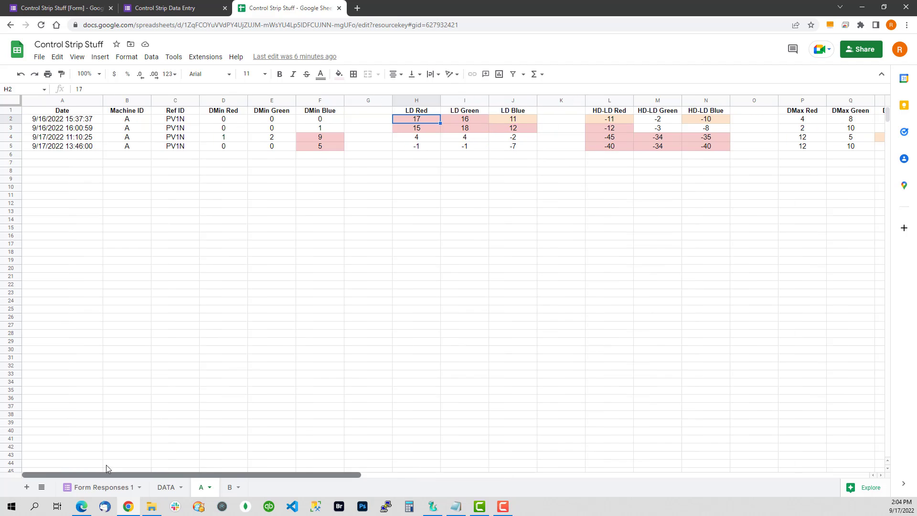
pyautogui.click(230, 488)
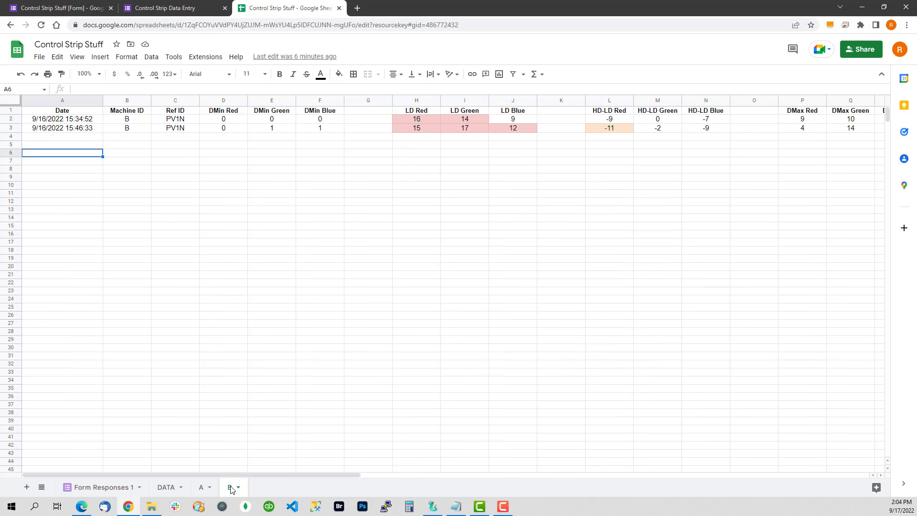
pyautogui.click(202, 488)
# Reopen the Notepad notes and highlight the complete QUERY formula to review it, then clear the highlight.
pyautogui.click(455, 504)
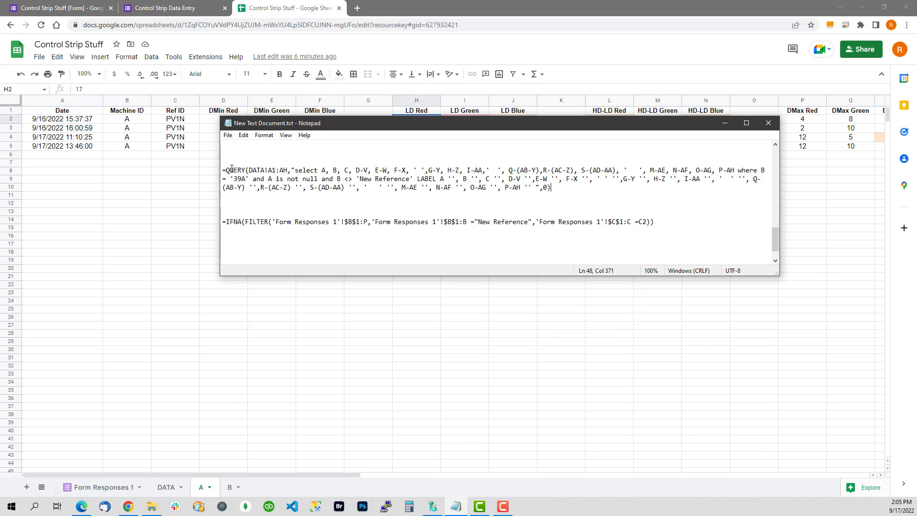
pyautogui.moveTo(223, 171); pyautogui.dragTo(638, 192)
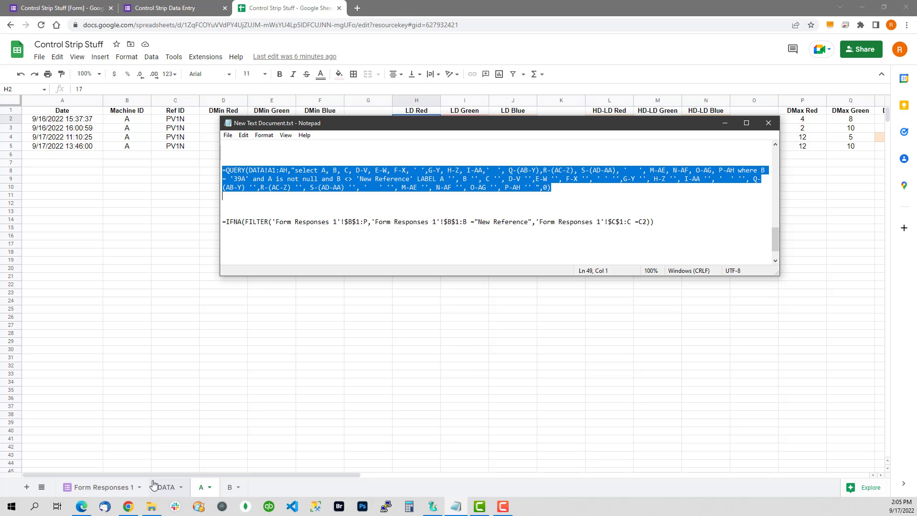
pyautogui.click(280, 233)
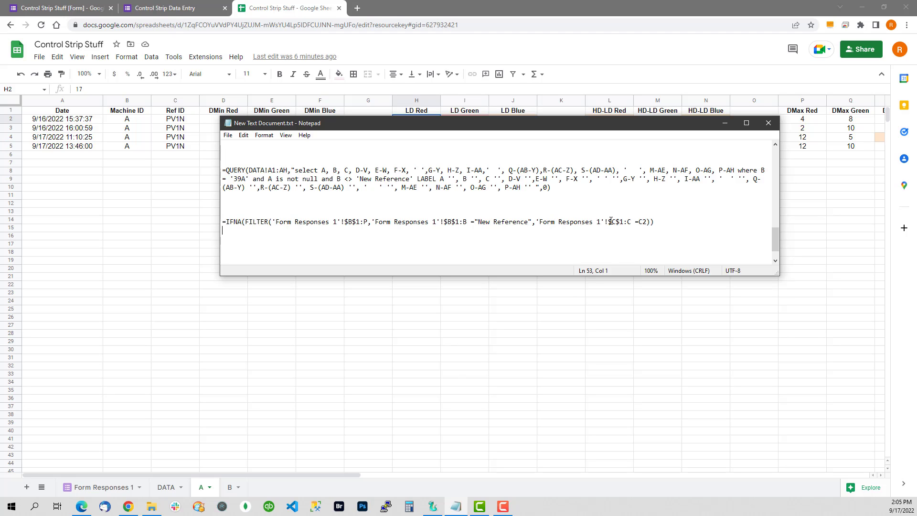
# Examine the $C$1:C absolute references and the relative C2 criterion in the IFNA(FILTER) formula, then close Notepad and return to sheet A.
pyautogui.moveTo(612, 222); pyautogui.dragTo(609, 222)
pyautogui.moveTo(616, 222); pyautogui.dragTo(620, 221)
pyautogui.doubleClick(640, 222)
pyautogui.click(767, 126)
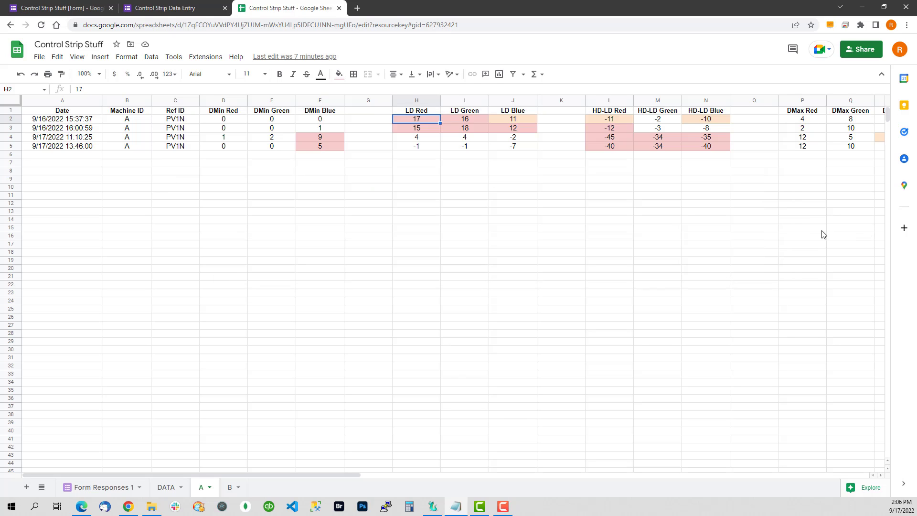
pyautogui.click(819, 228)
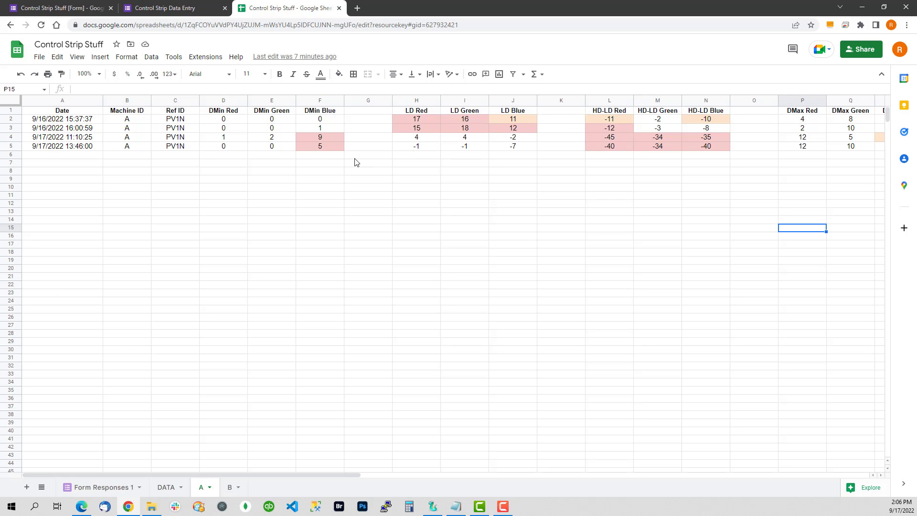